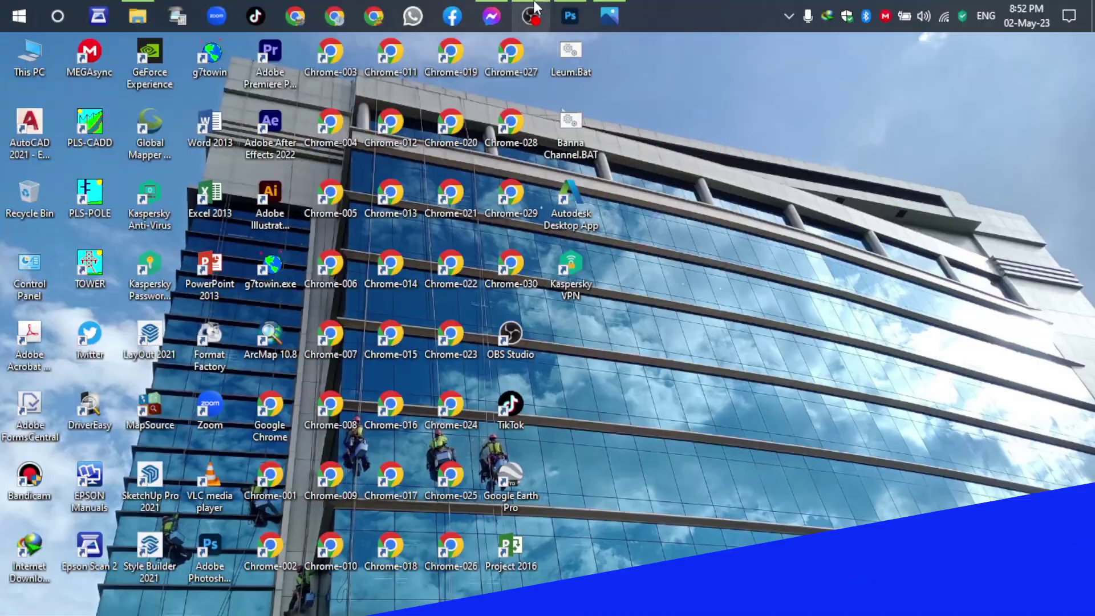
Step: Examine the before-and-after image Untitled-1.jpg of the burning apple in Photos
left_click(608, 15)
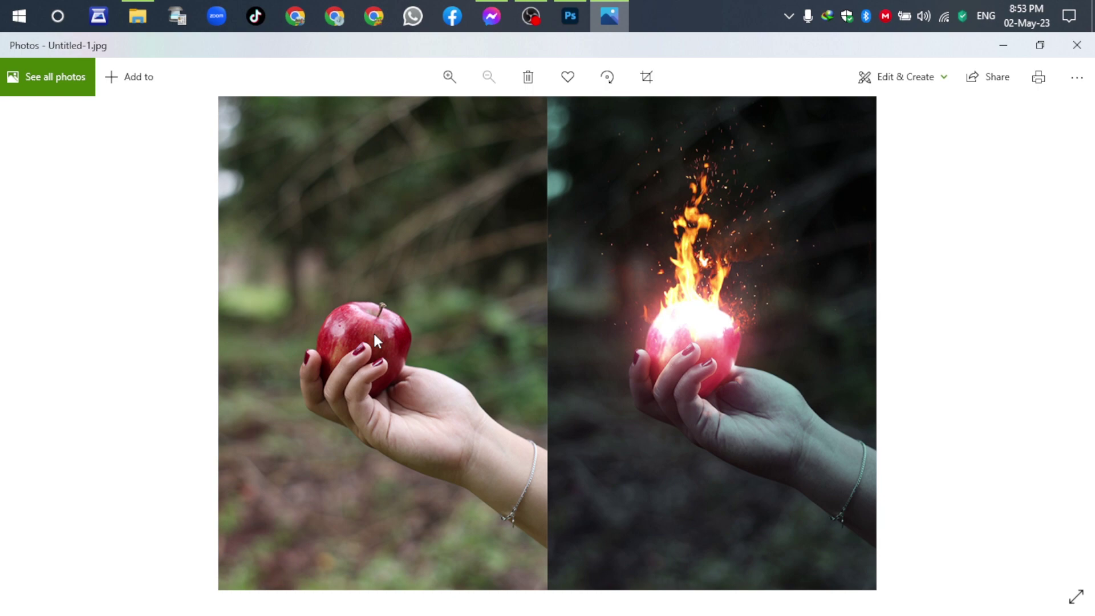
left_click(1004, 45)
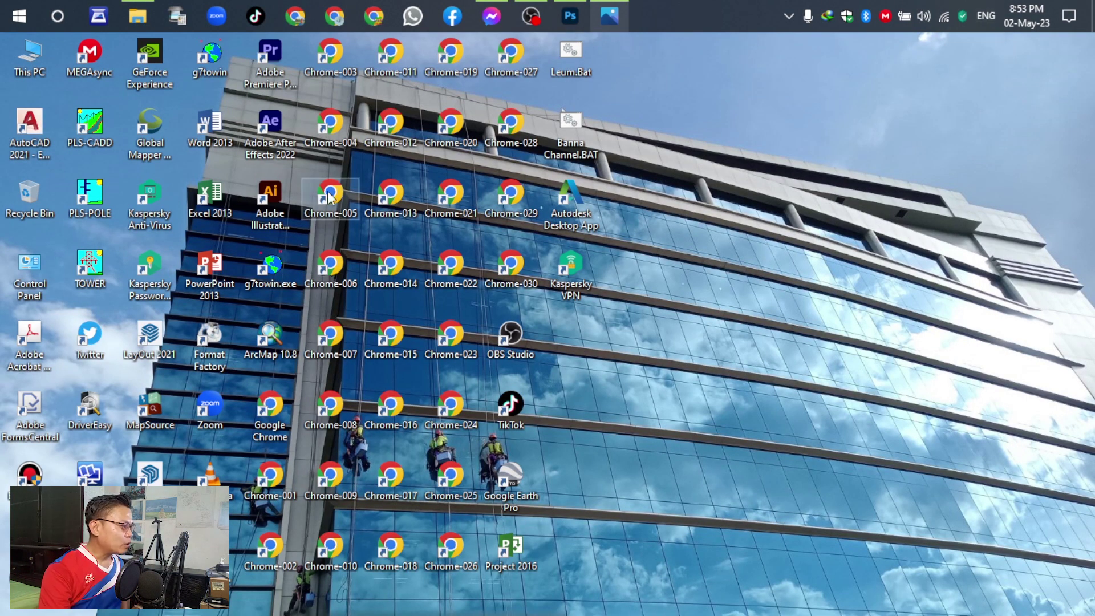
Step: In File Explorer, open the OBS Studio Data folder on drive H: and view the source photo pexels-ale-sonia-9318060.jpg
left_click(137, 16)
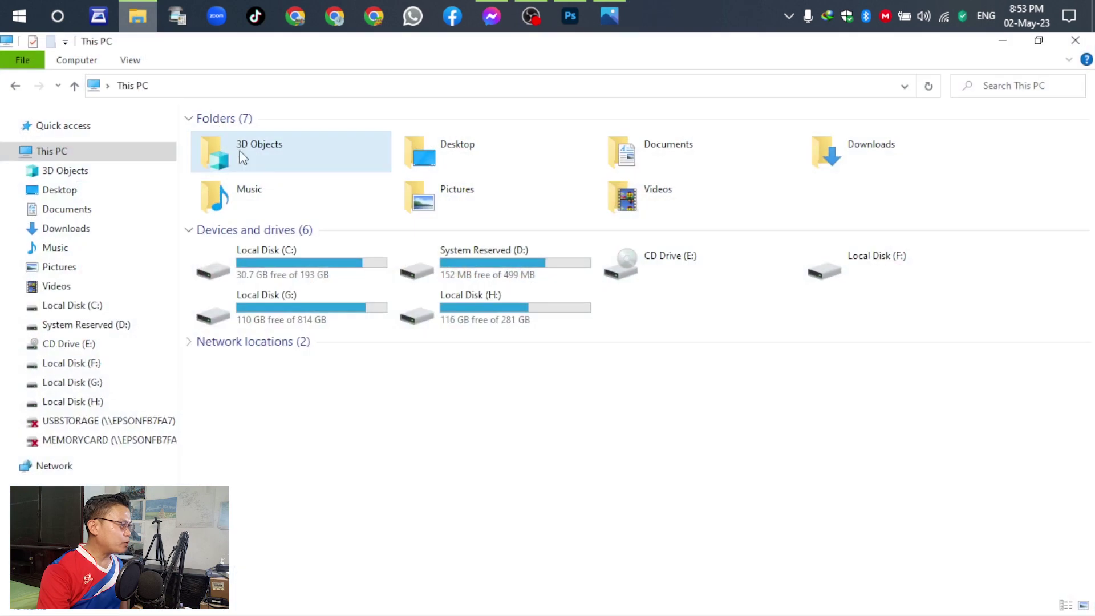
double_click(453, 298)
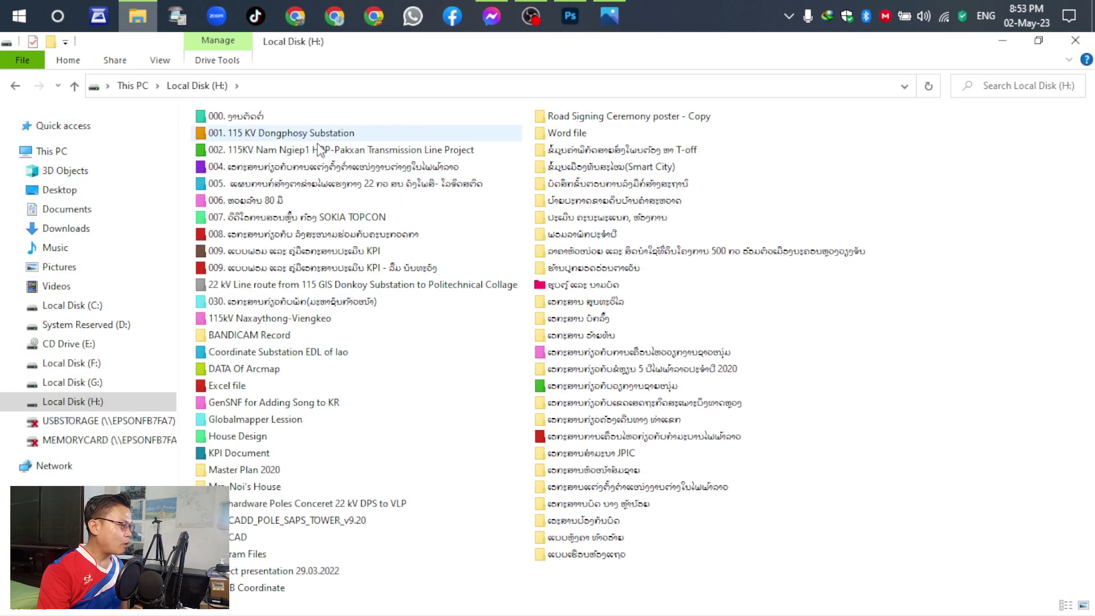
double_click(236, 115)
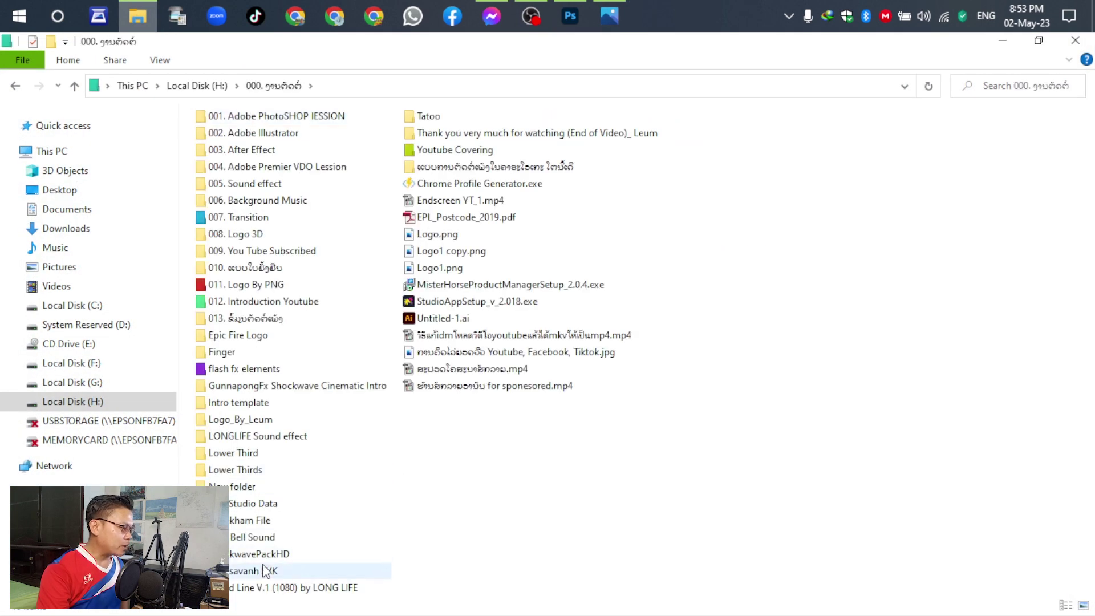
double_click(242, 504)
left_click(443, 149)
double_click(442, 149)
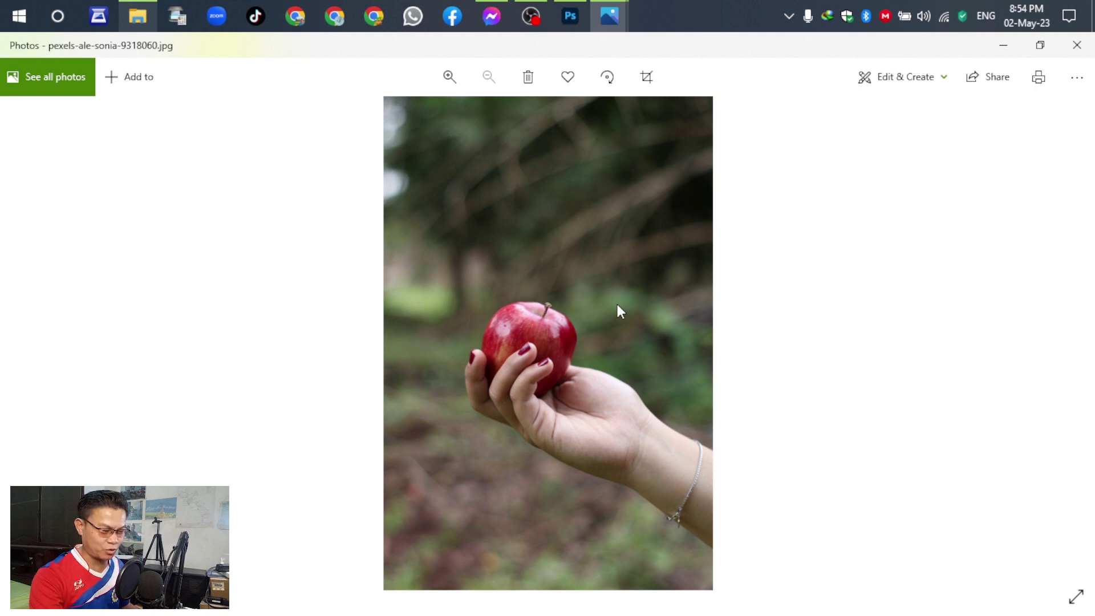
left_click(1075, 44)
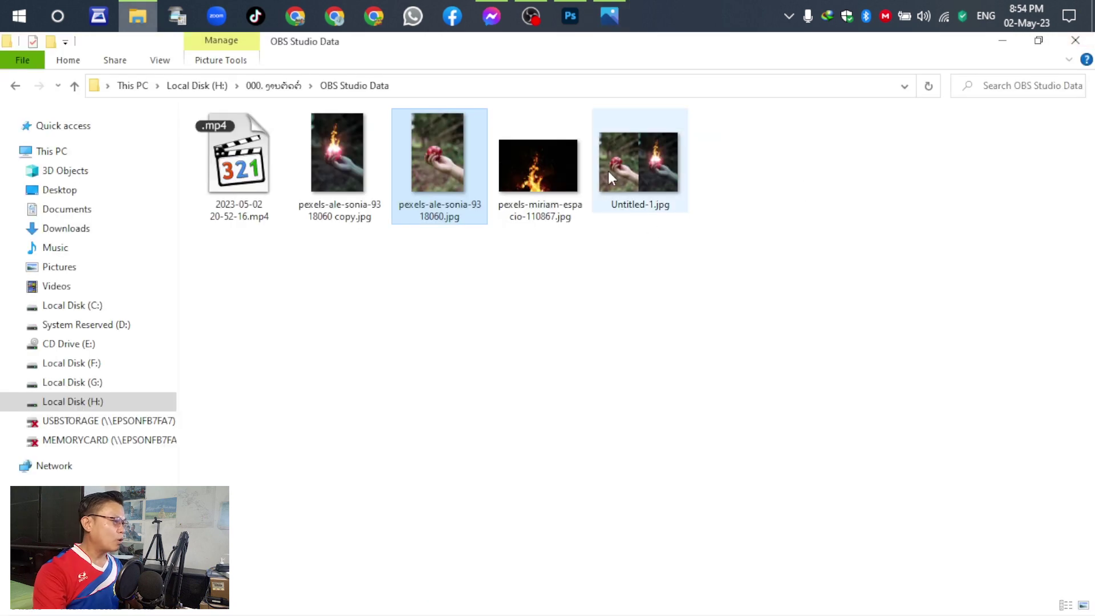
left_click(1002, 40)
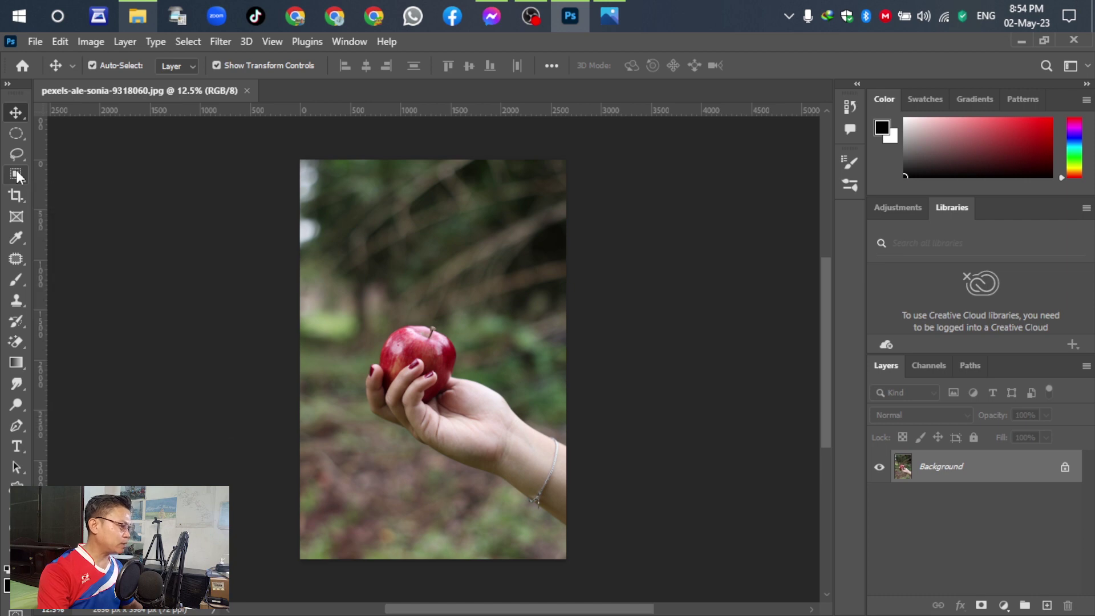
Step: In Photoshop, select the apple with the Object Selection tool and copy it to a new layer named Aple
left_click(17, 176)
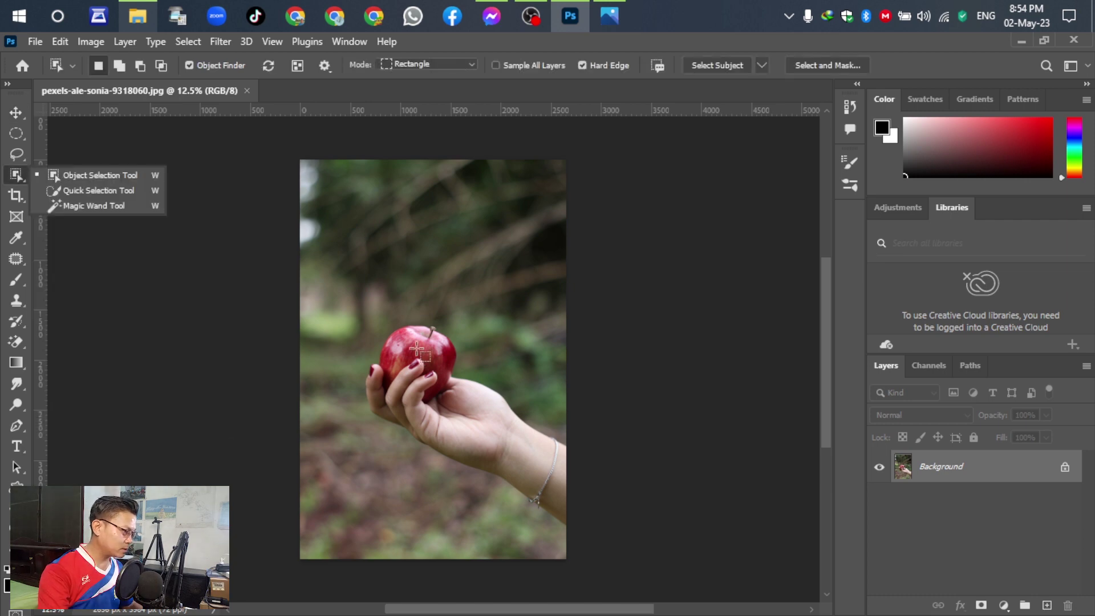
left_click(416, 350)
key("ctrl+d")
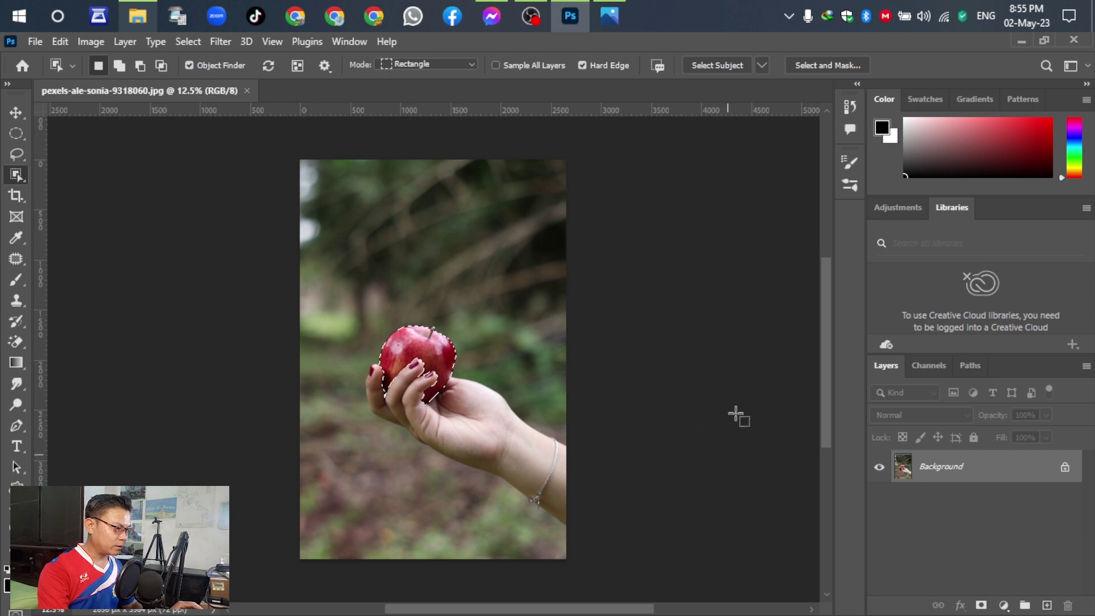
key("ctrl+j")
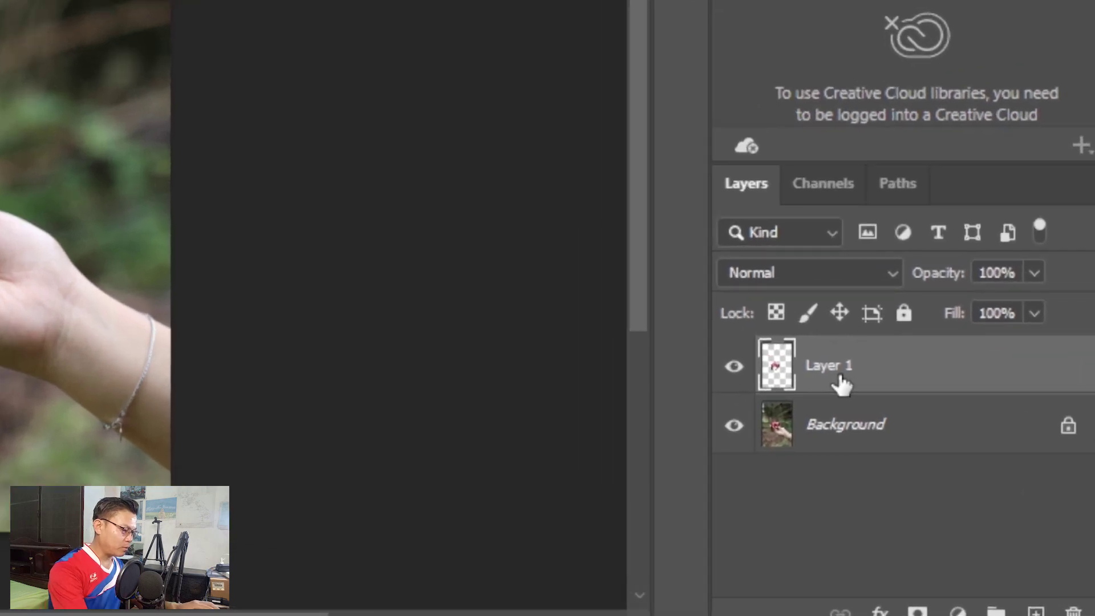
double_click(828, 366)
type("Apel")
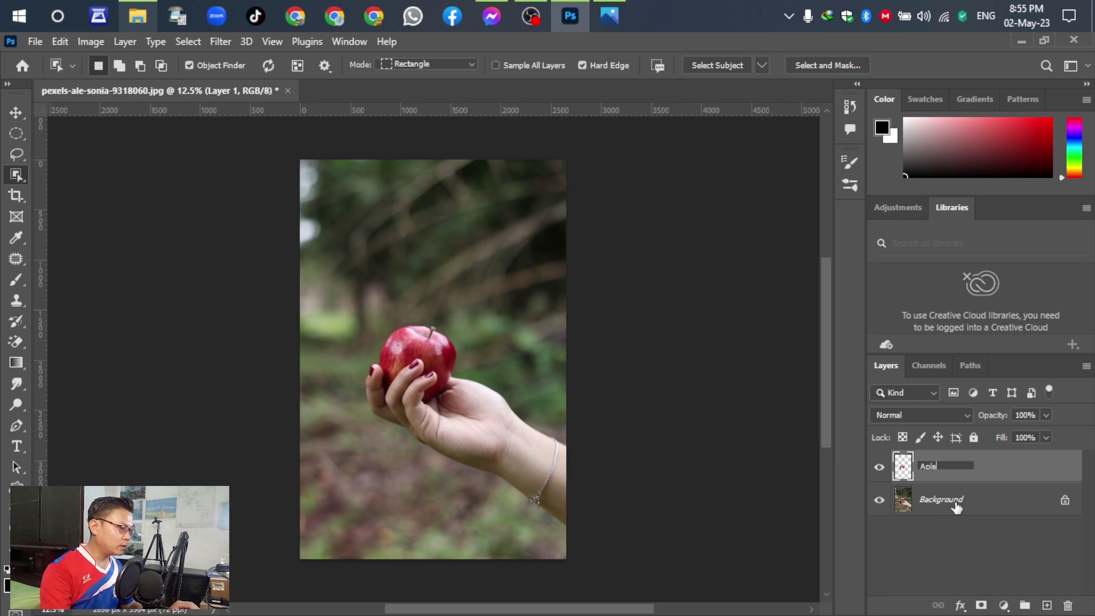
Step: Select the hand and forearm on the Background layer, copy them to a new layer and hide that layer
left_click(956, 507)
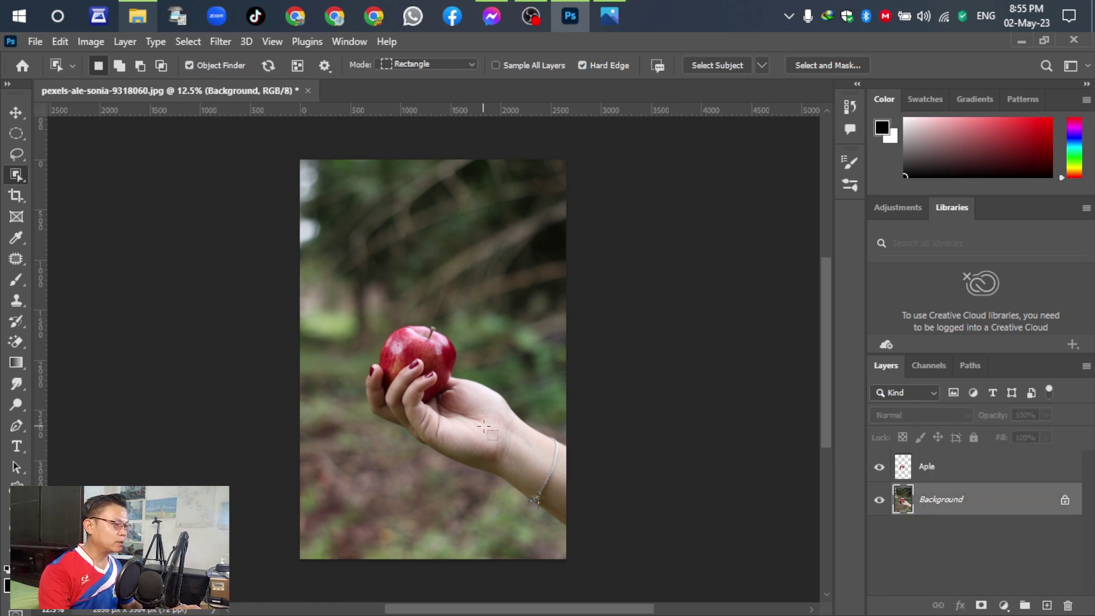
left_click(498, 455)
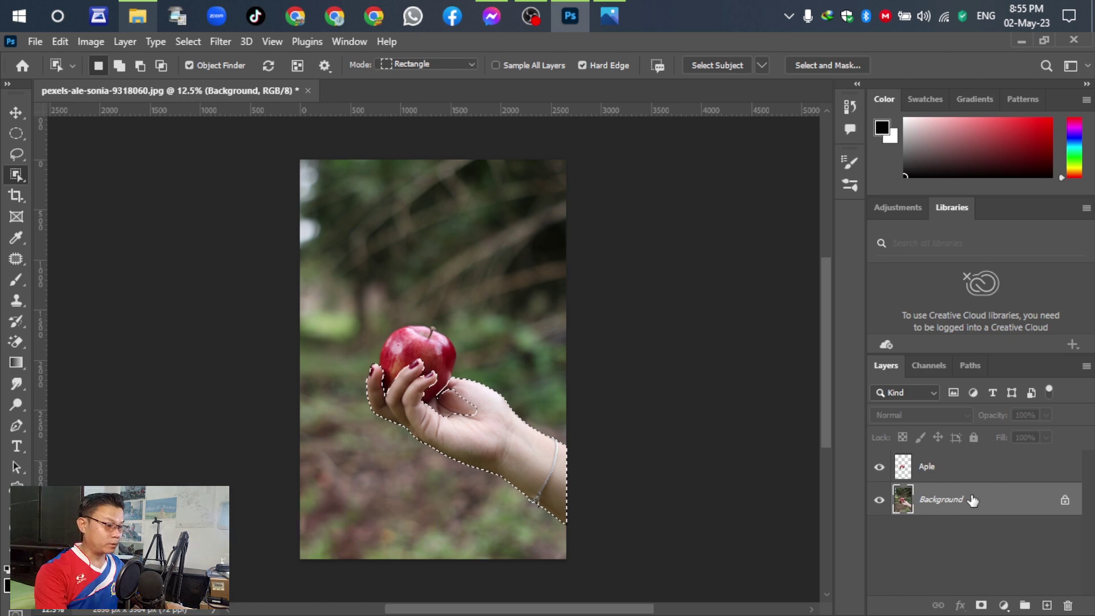
key("ctrl+j")
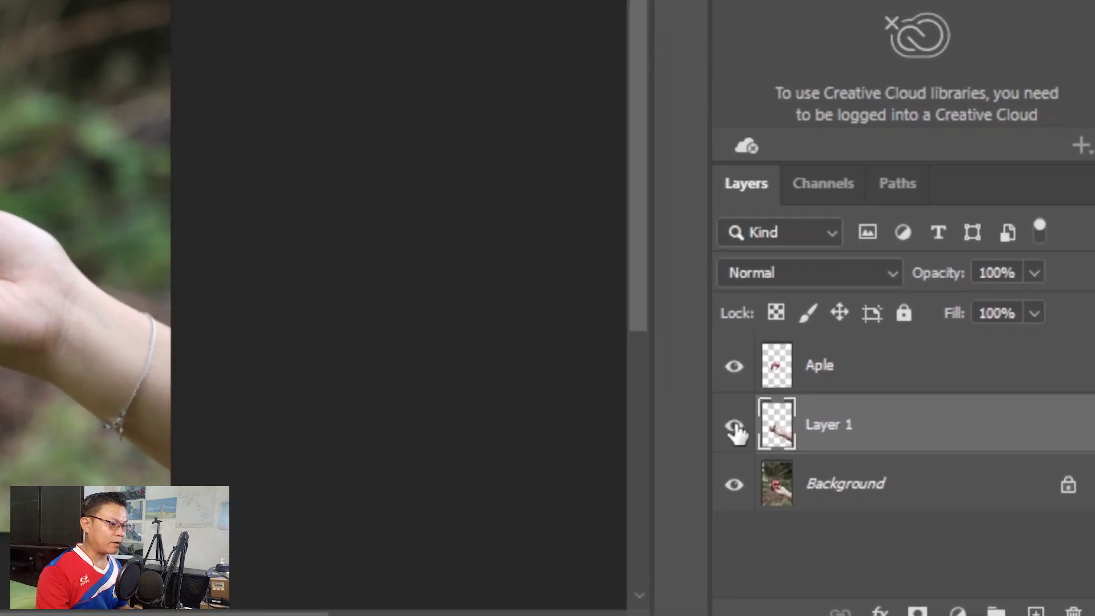
left_click(734, 428)
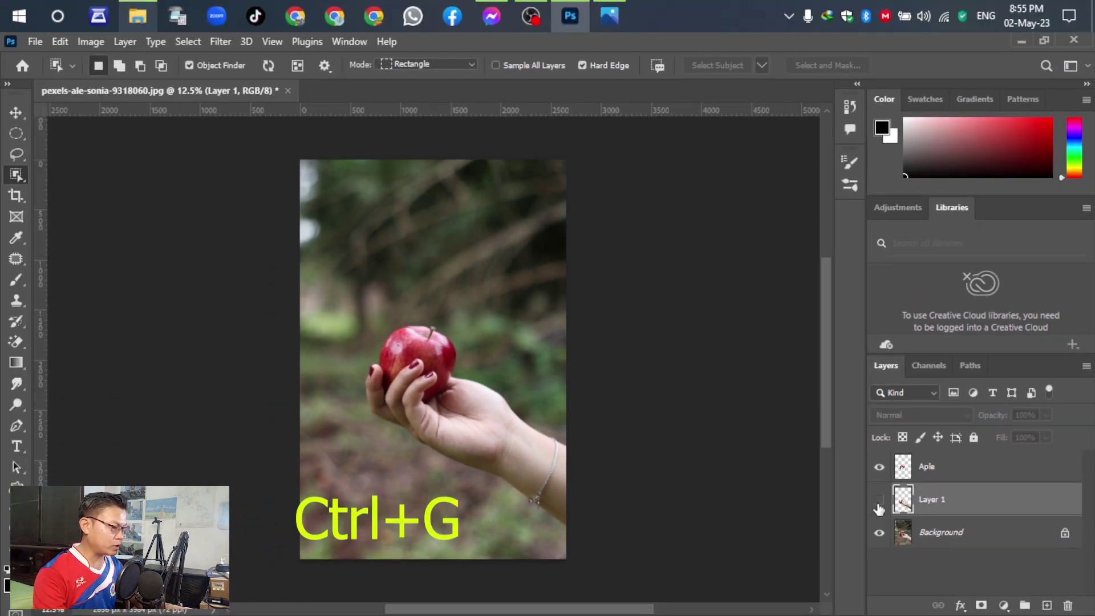
Step: Put the Aple layer into a new layer group
left_click(930, 467)
key("ctrl+g")
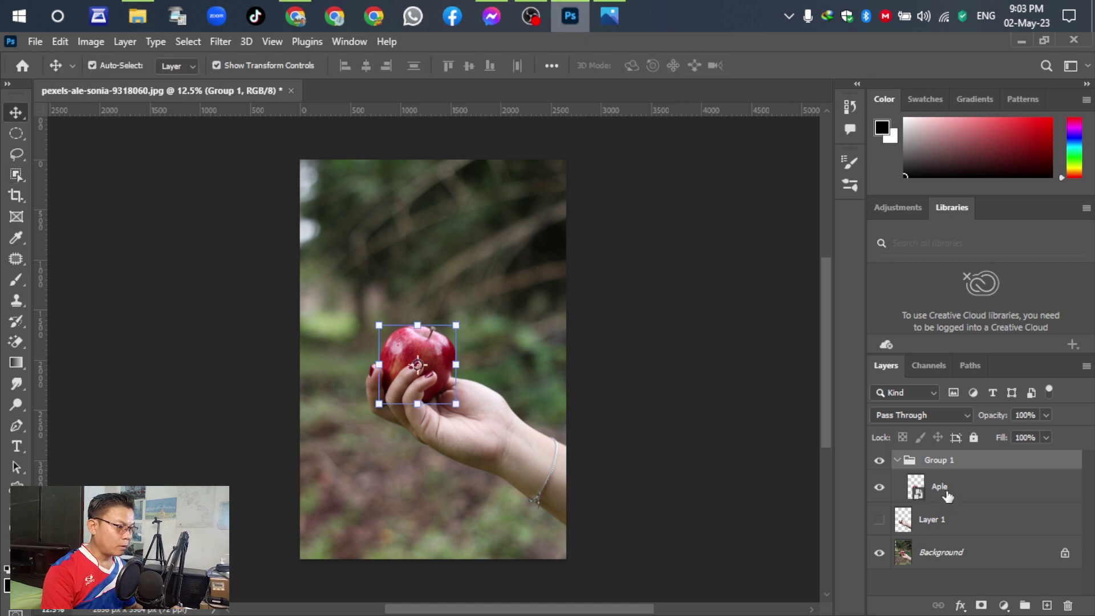
Step: Apply a Gaussian Blur with a 5-pixel radius to the Aple layer and set its blend mode to Linear Dodge (Add)
left_click(946, 496)
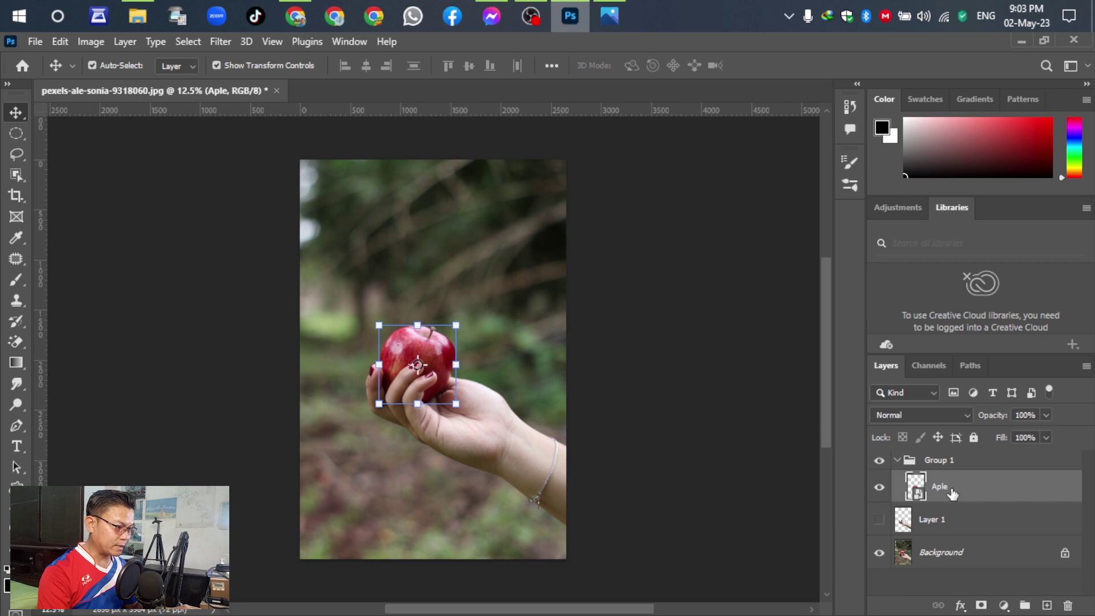
left_click(218, 40)
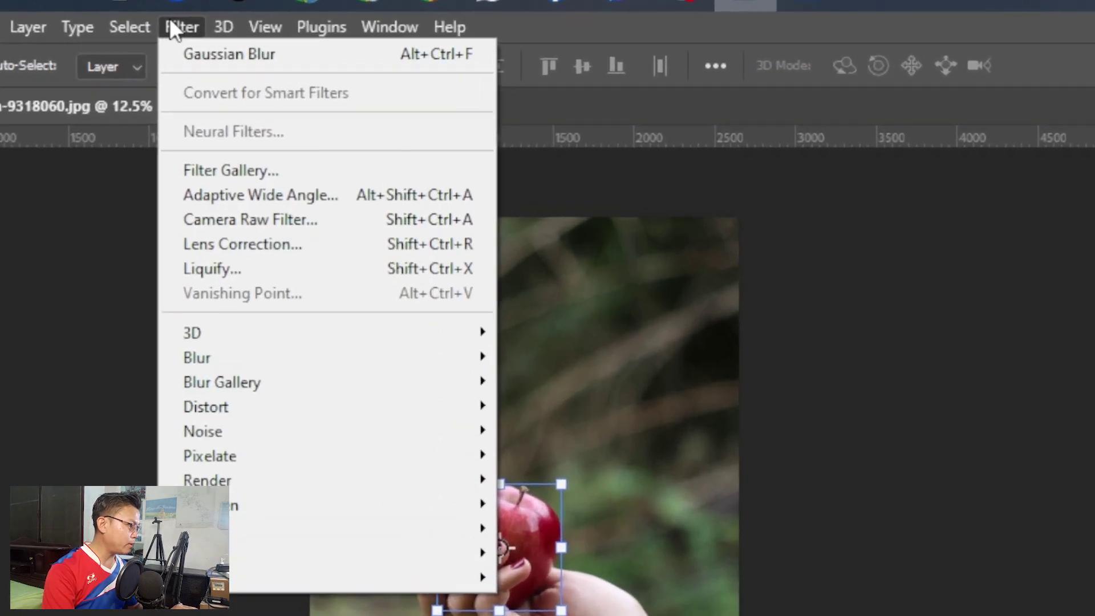
mouse_move(245, 250)
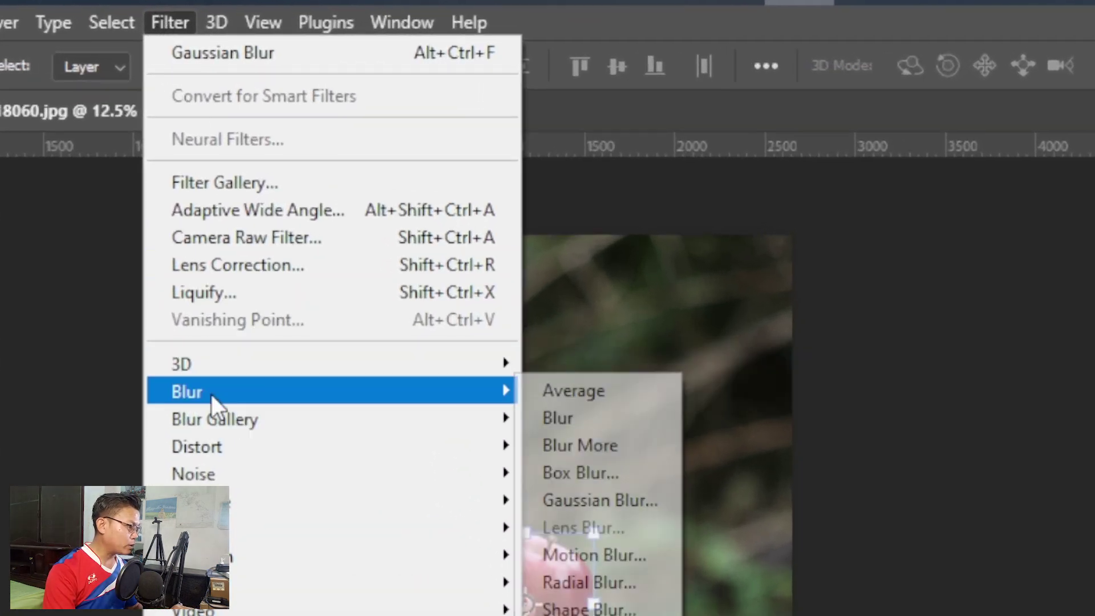
mouse_move(365, 374)
mouse_move(432, 399)
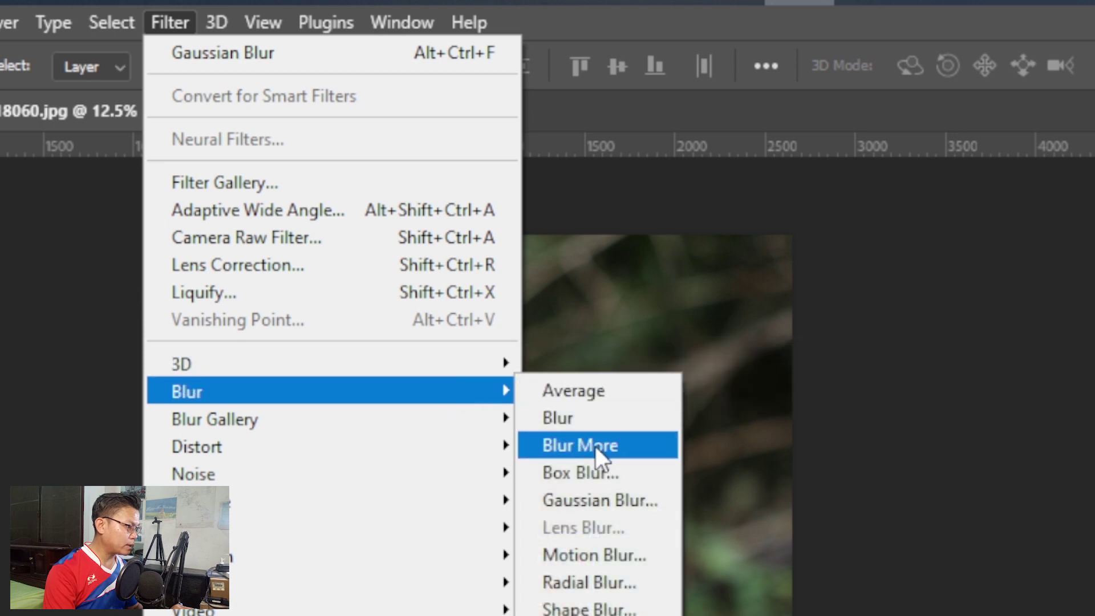
left_click(583, 501)
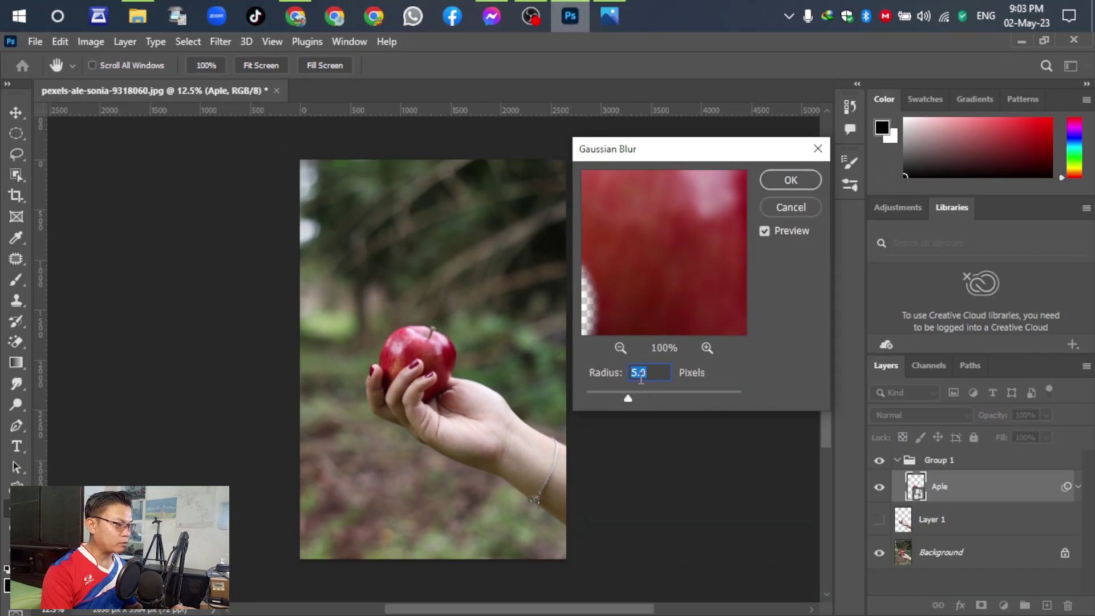
left_click(784, 176)
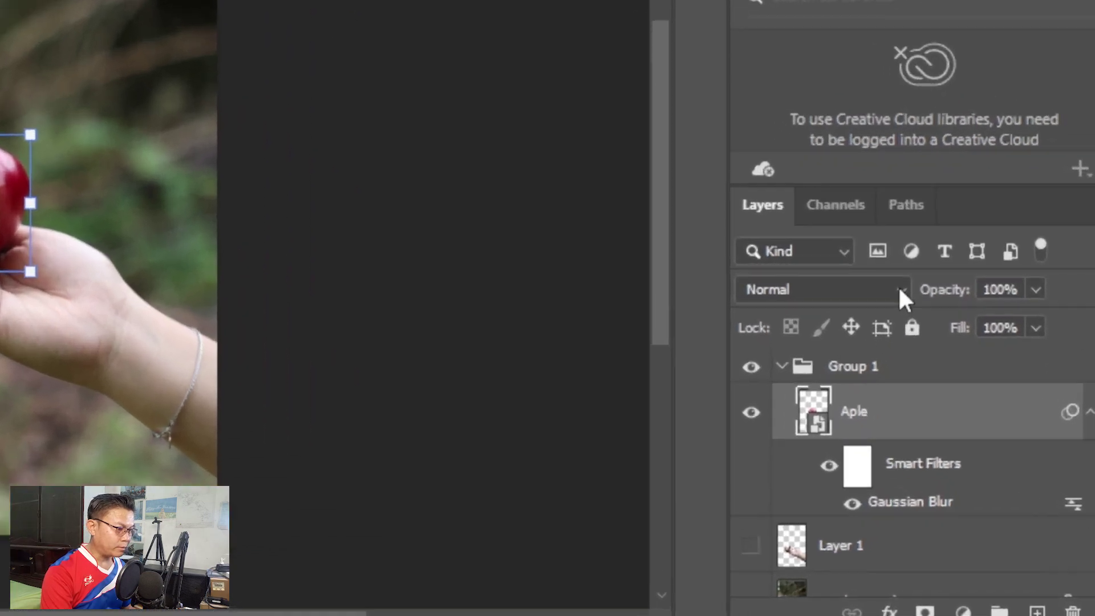
left_click(962, 415)
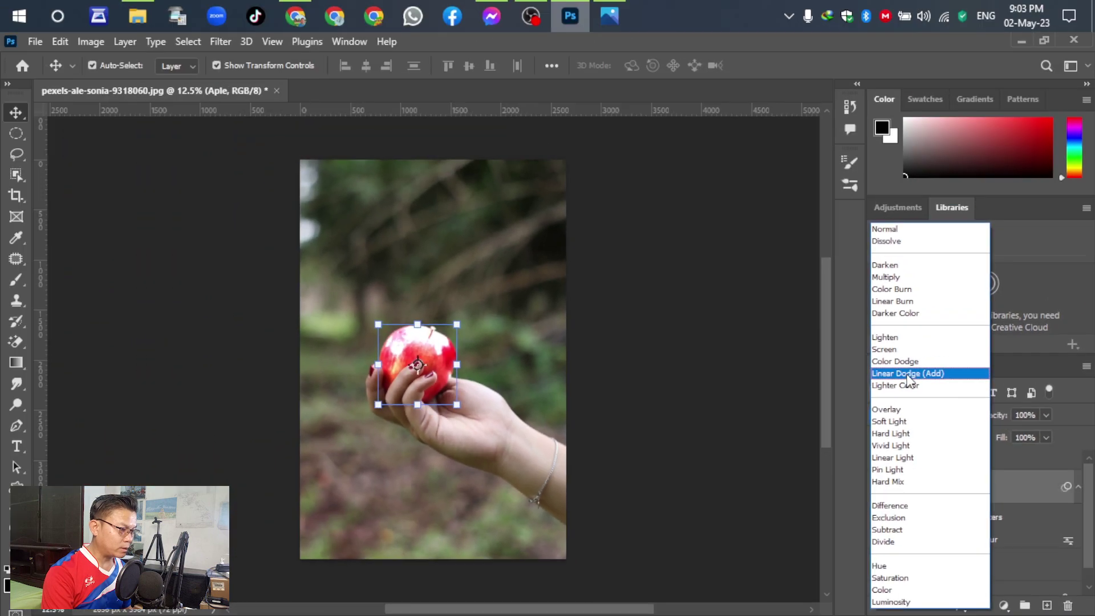
left_click(789, 197)
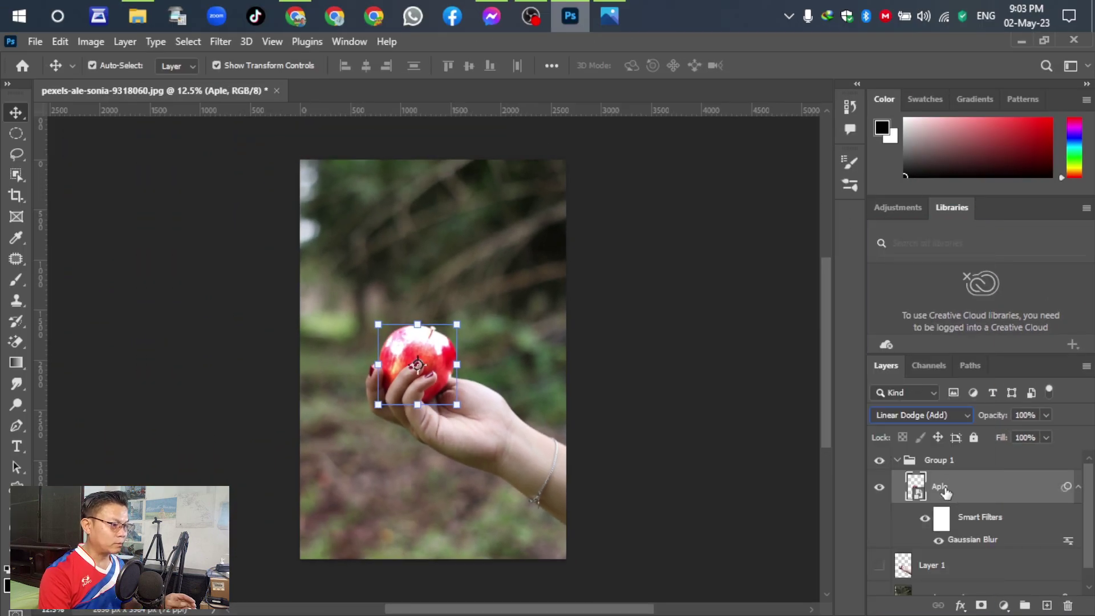
Step: Duplicate the Aple layer and set the copy's Gaussian Blur radius to 100 pixels
key("ctrl+j")
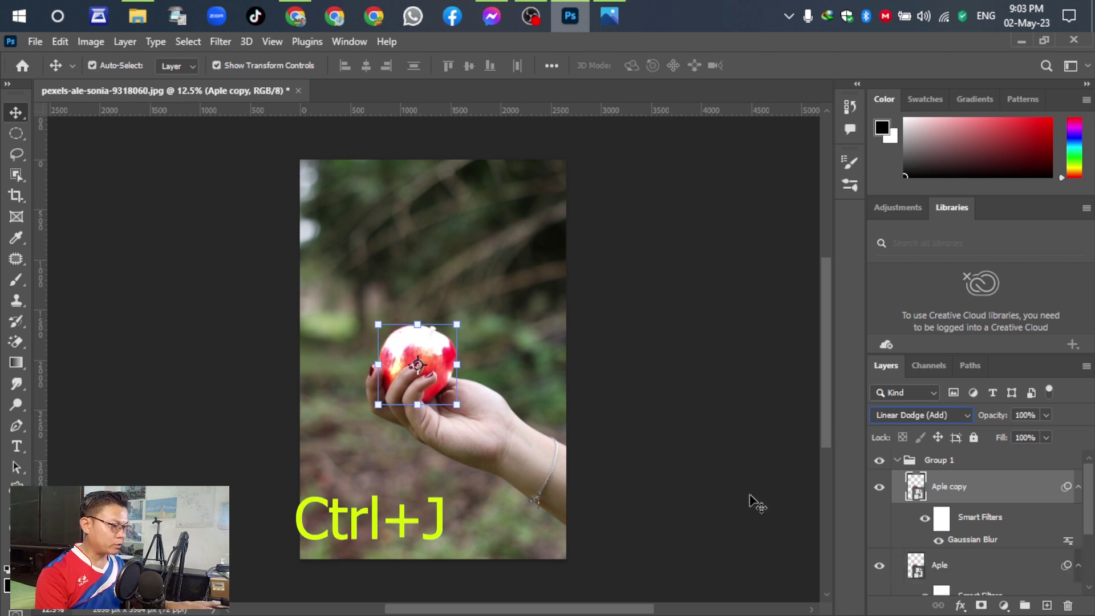
double_click(956, 543)
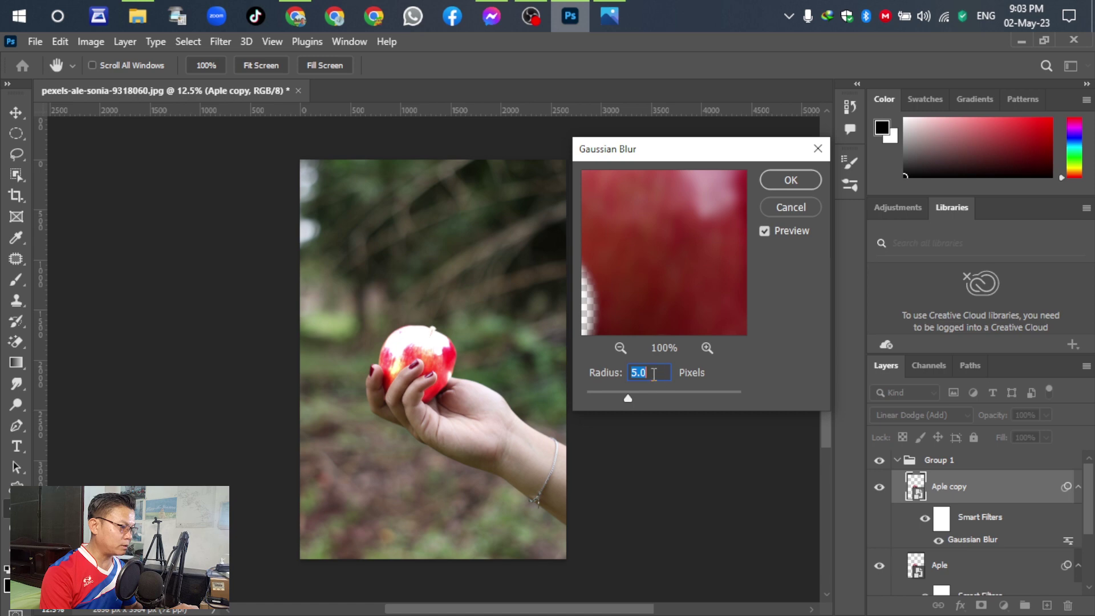
type("100")
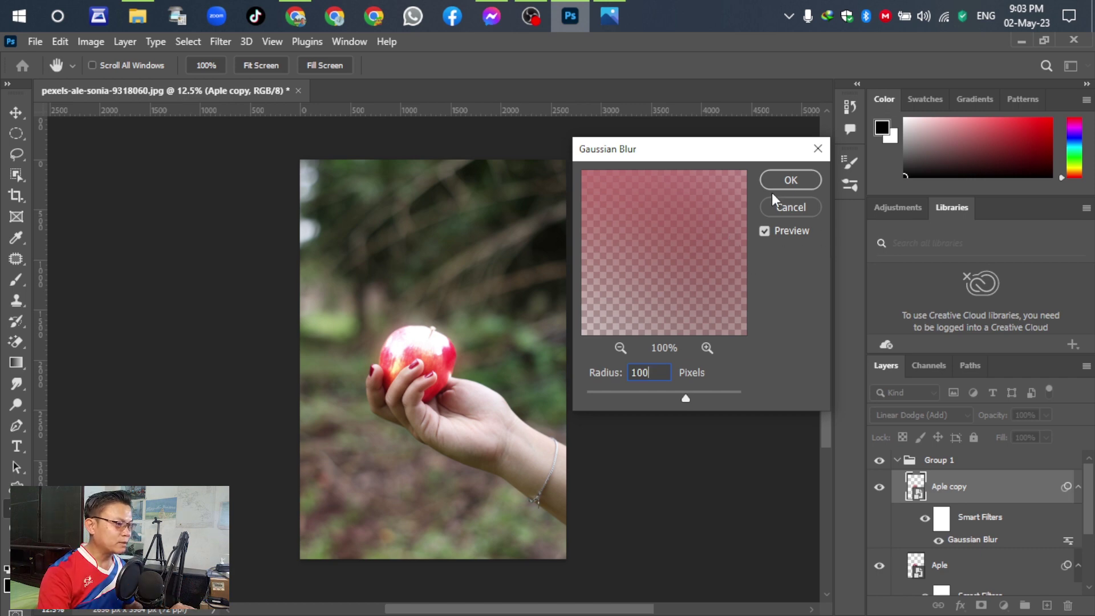
left_click(790, 179)
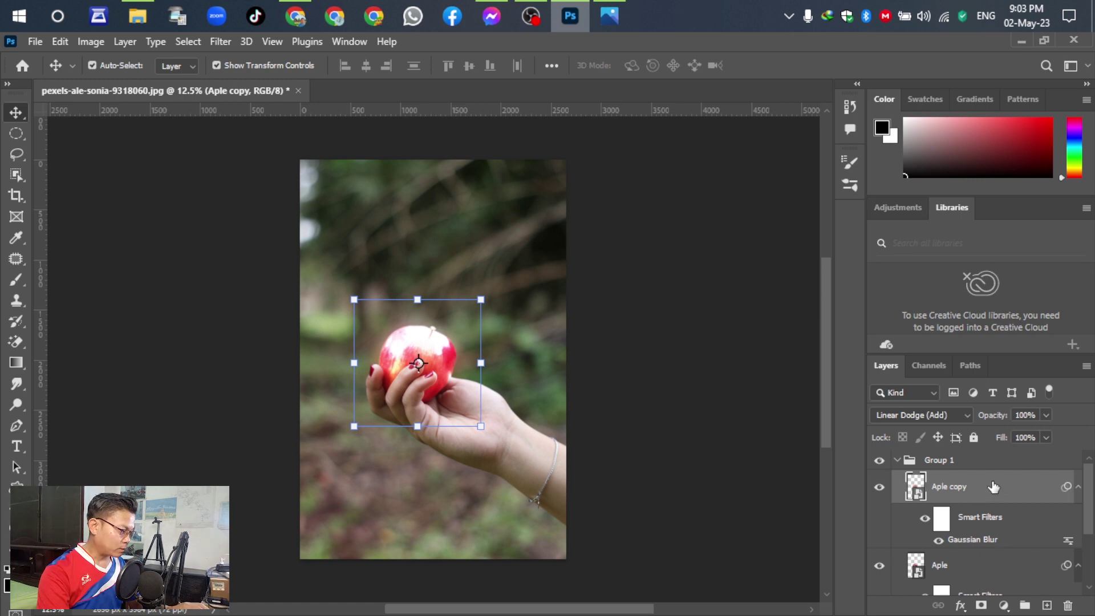
Step: Duplicate the Aple copy layer and set the new copy's Gaussian Blur radius to 250 pixels
key("ctrl+j")
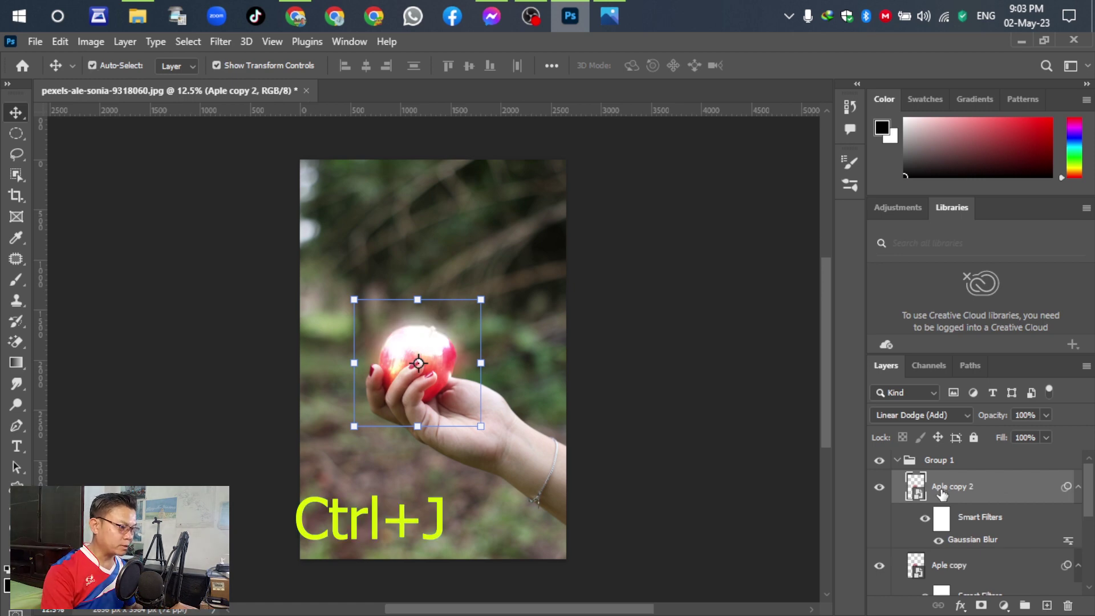
double_click(964, 546)
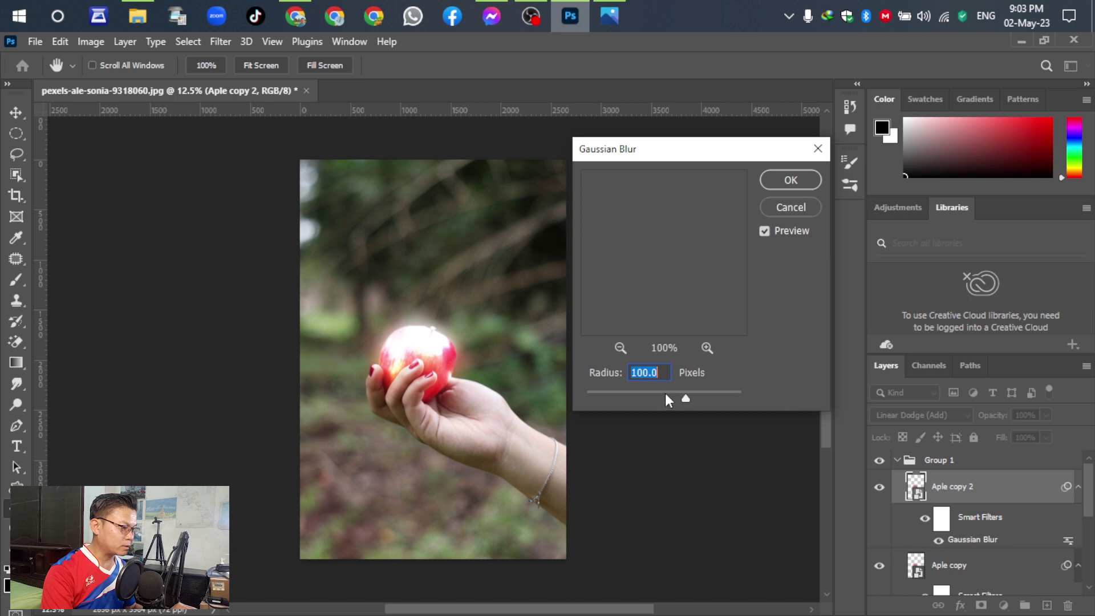
type("250")
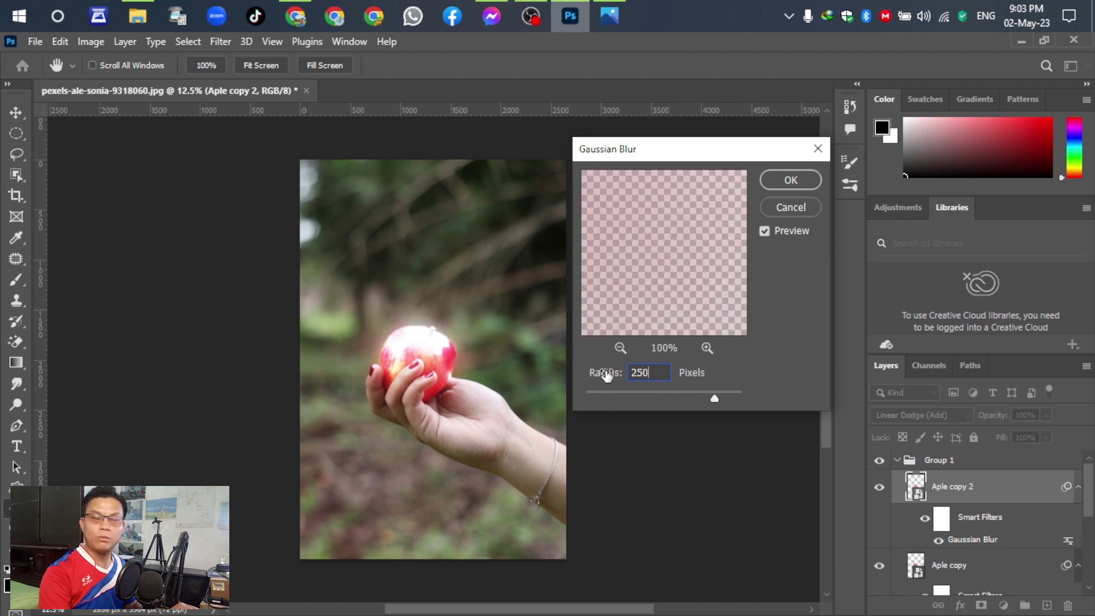
left_click(789, 179)
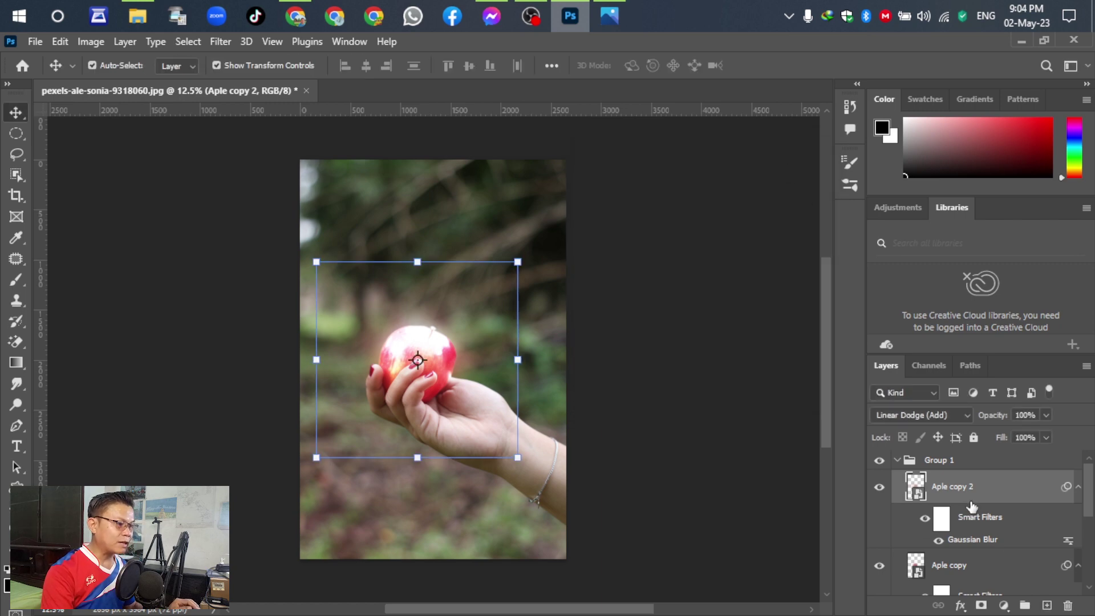
Step: Duplicate the Aple copy 2 layer, set the new copy's Gaussian Blur radius to 550 pixels, and collapse Group 1
key("ctrl+j")
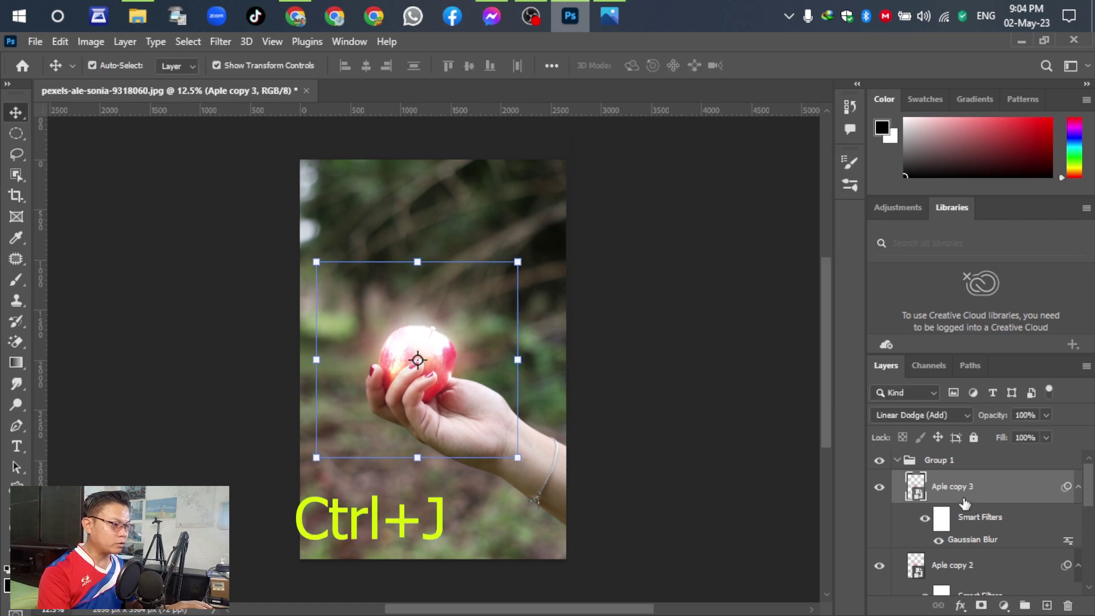
double_click(969, 540)
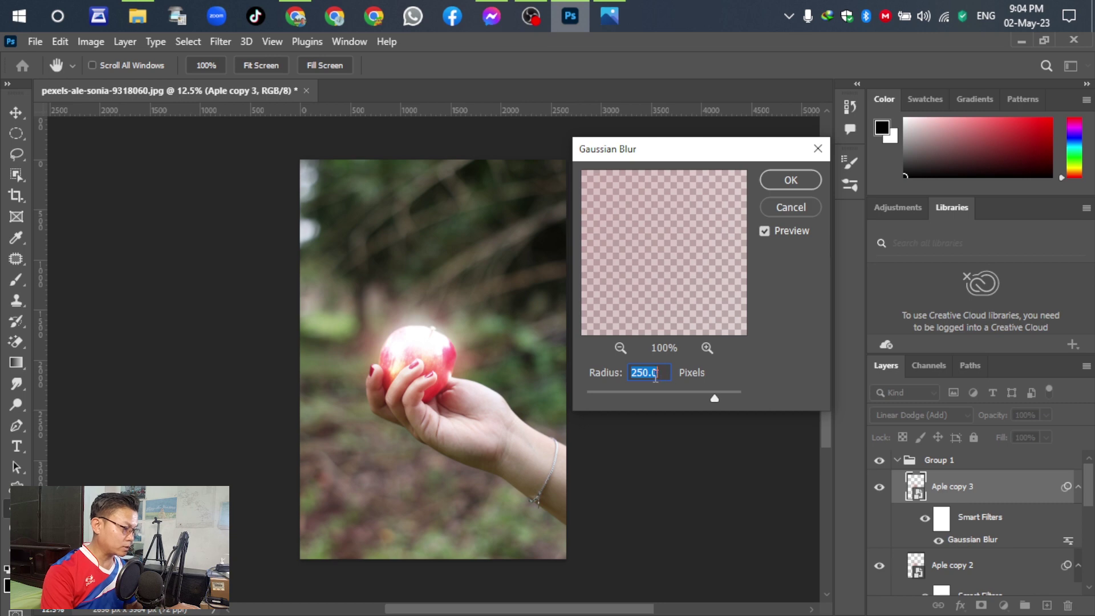
type("550")
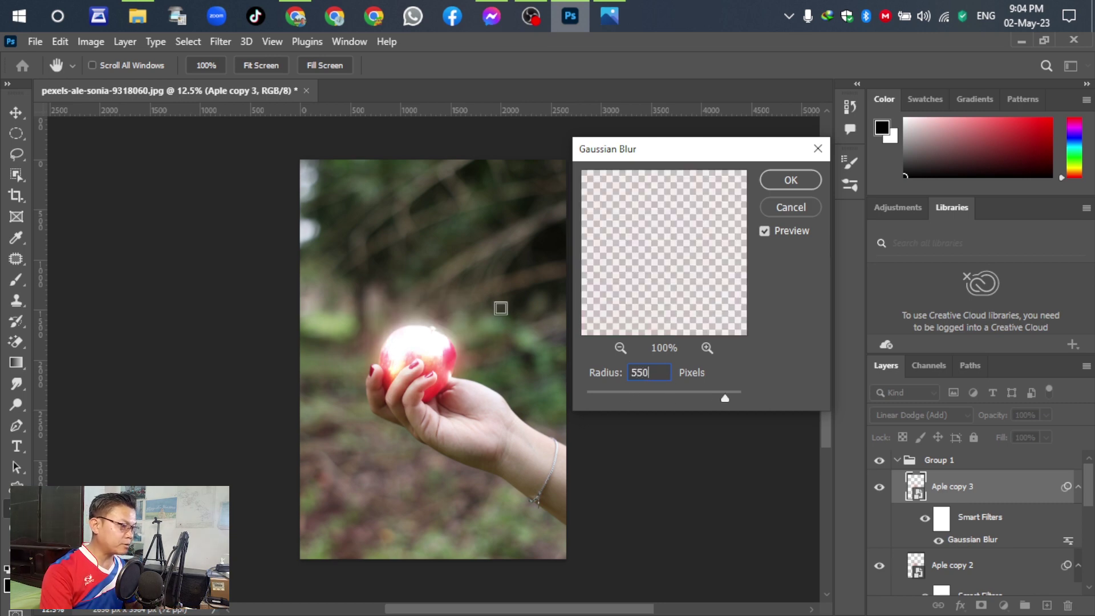
left_click(791, 183)
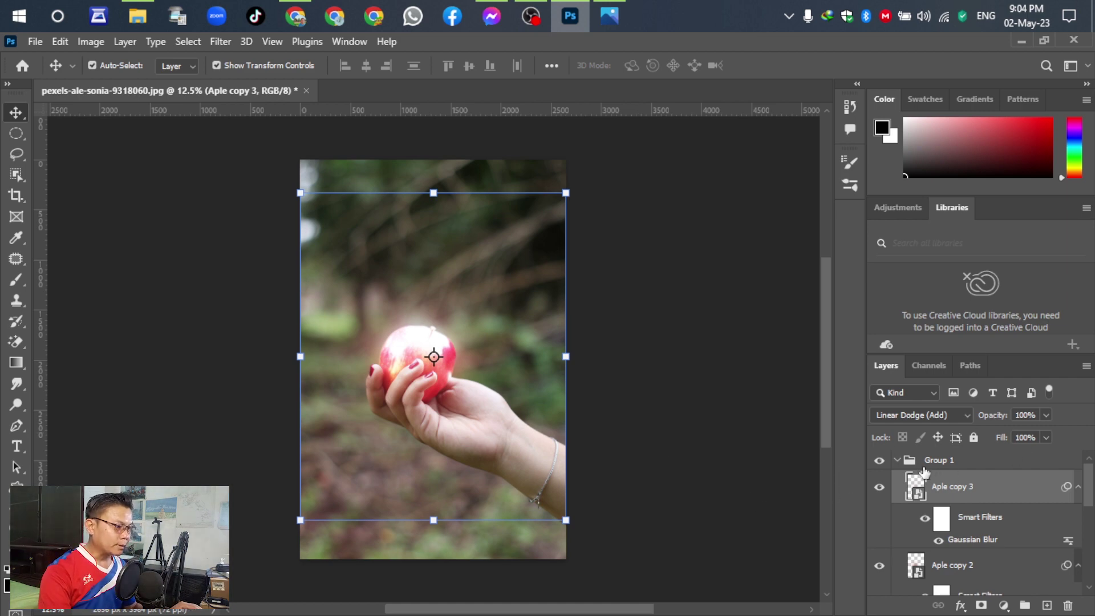
left_click(897, 460)
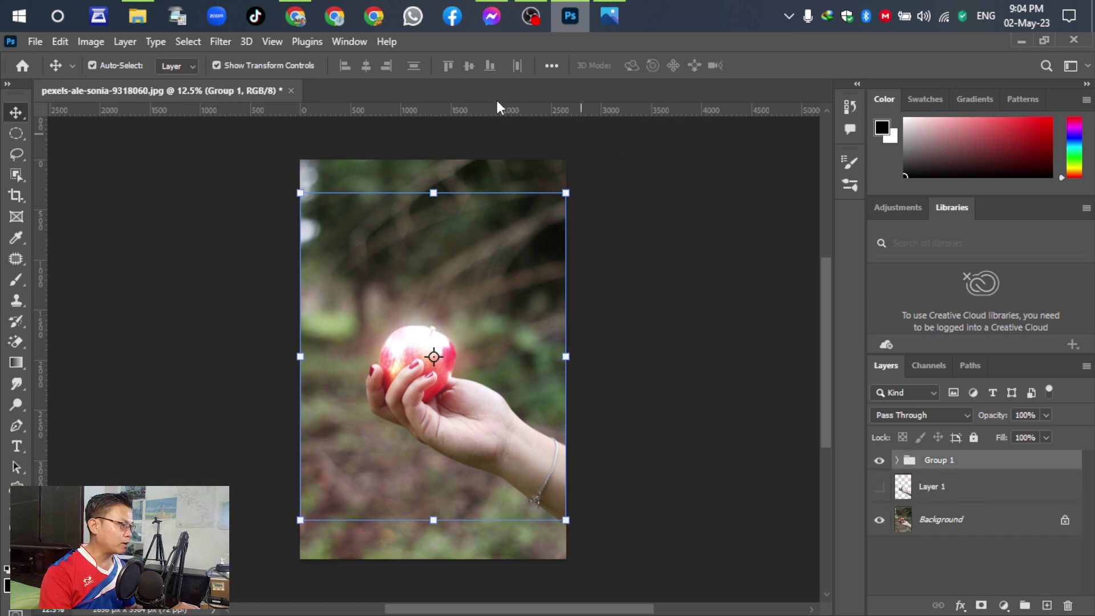
Step: Add a Color Lookup adjustment layer directly above the Background using the NightFromDay.CUBE 3D LUT
left_click(684, 311)
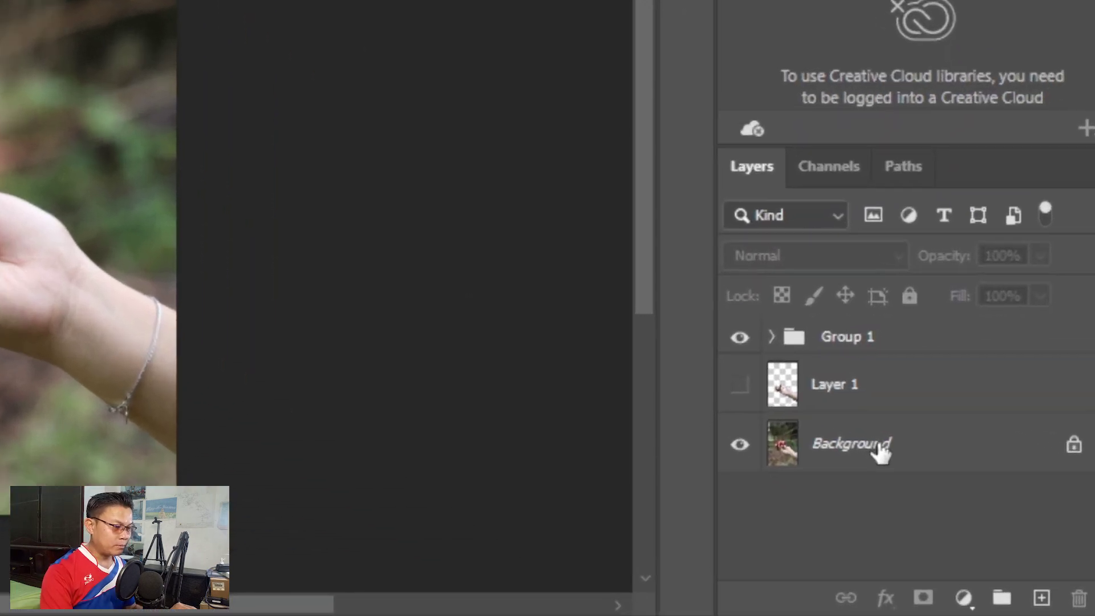
left_click(958, 522)
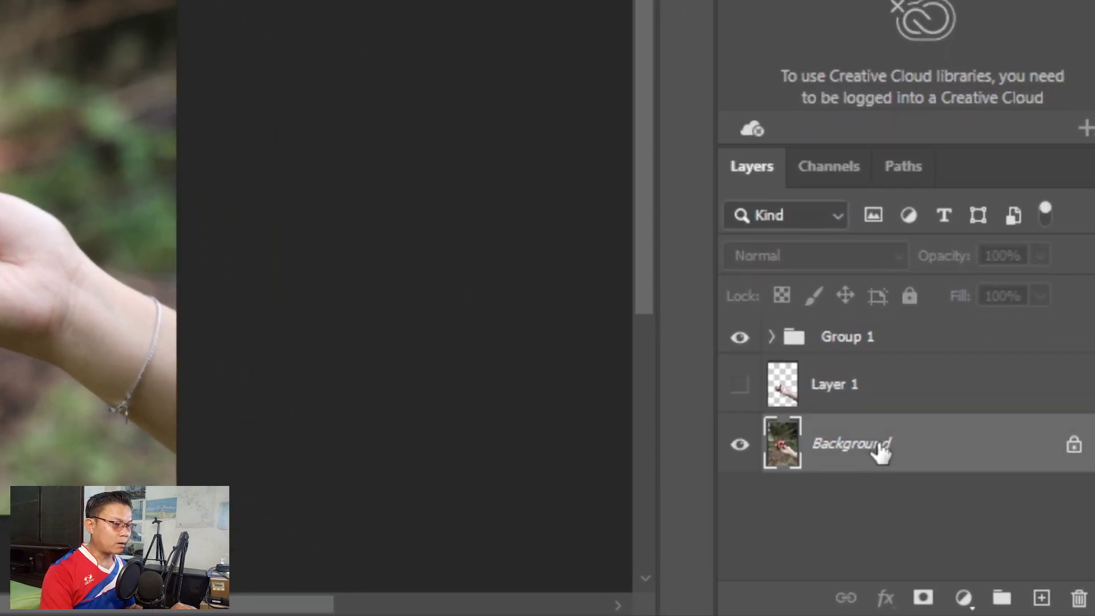
left_click(964, 605)
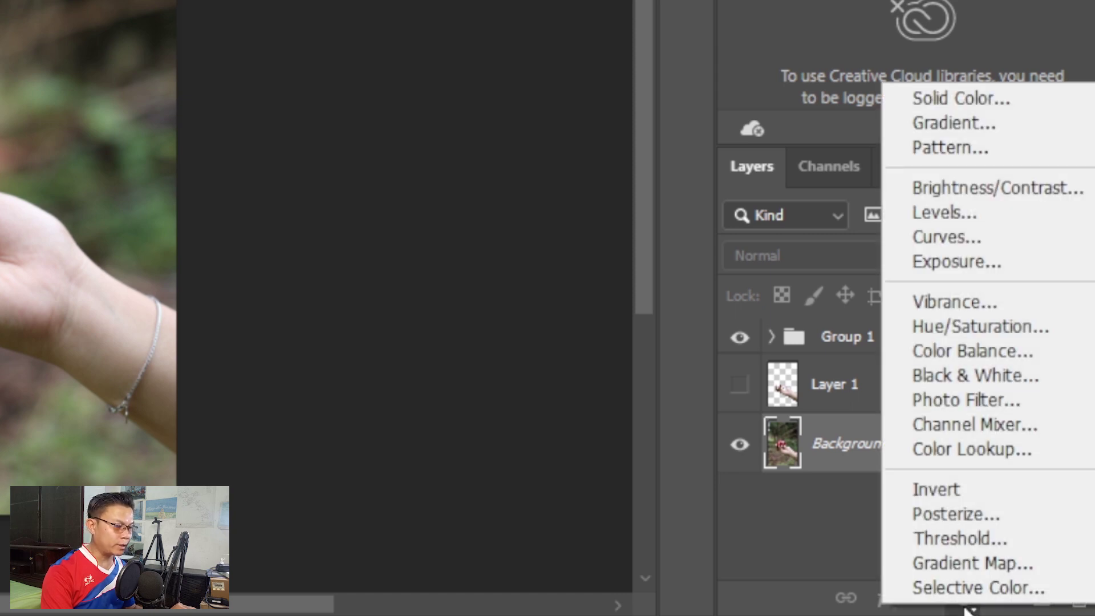
left_click(965, 450)
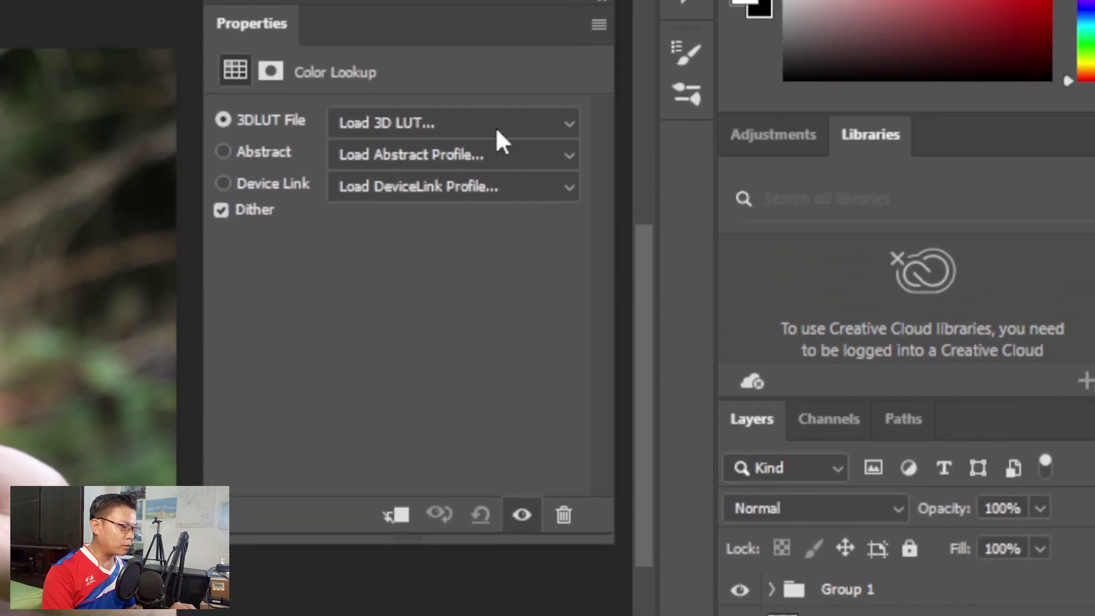
left_click(563, 125)
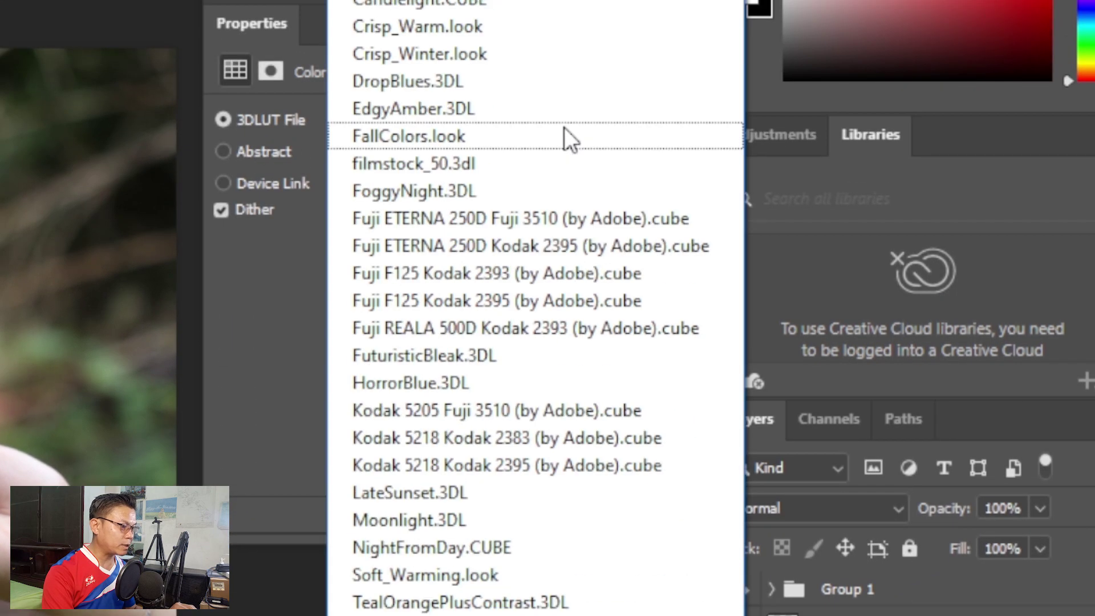
left_click(383, 548)
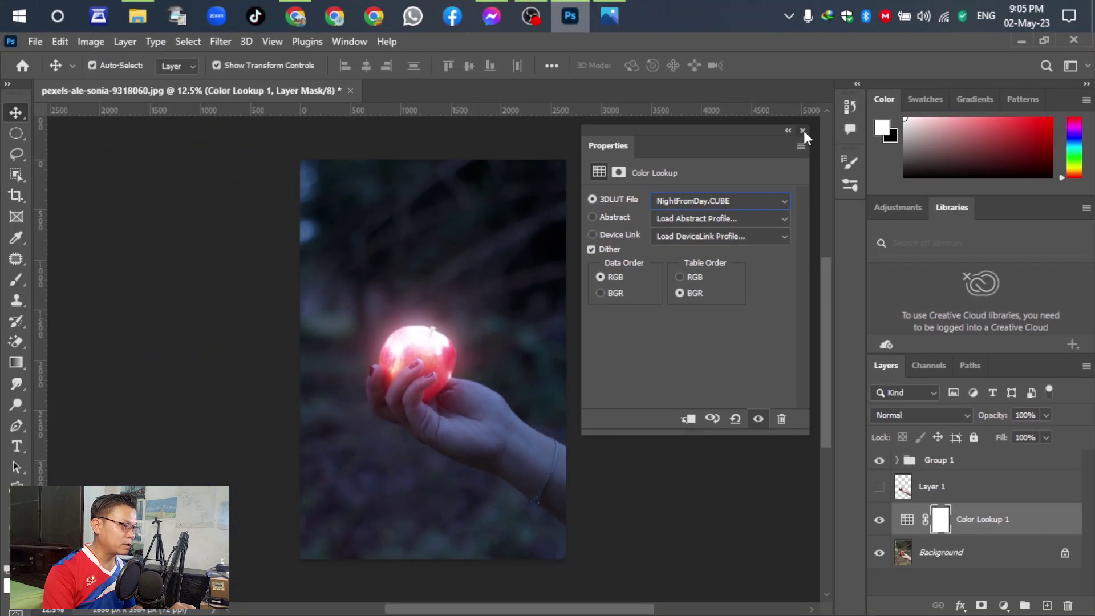
left_click(663, 37)
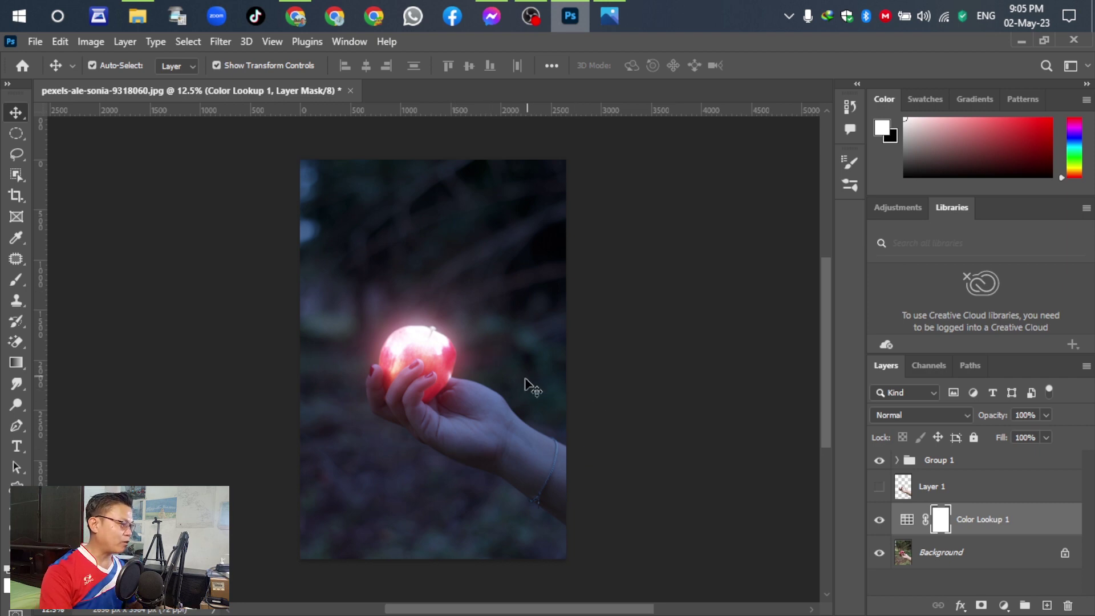
left_click(608, 15)
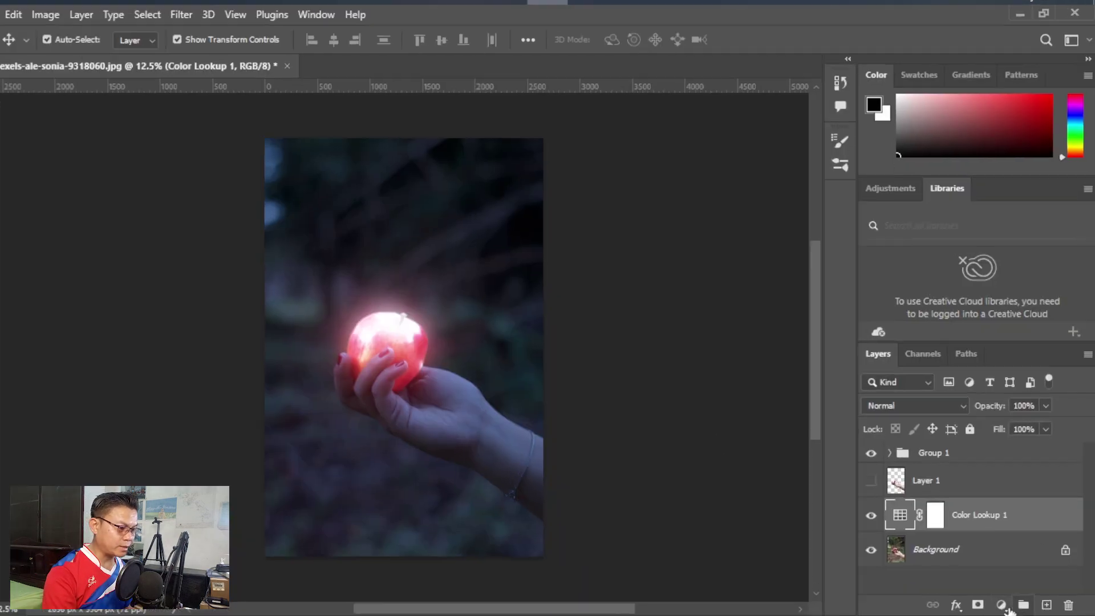
Step: Add a Brightness/Contrast adjustment layer above Color Lookup 1 with brightness 80 and contrast -27
left_click(1003, 605)
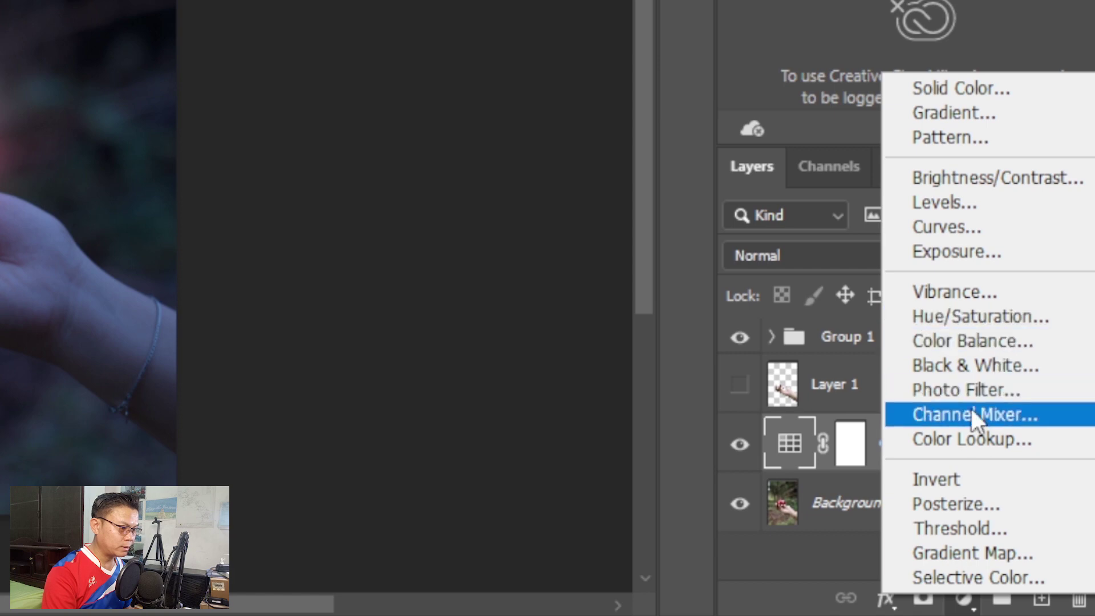
left_click(980, 177)
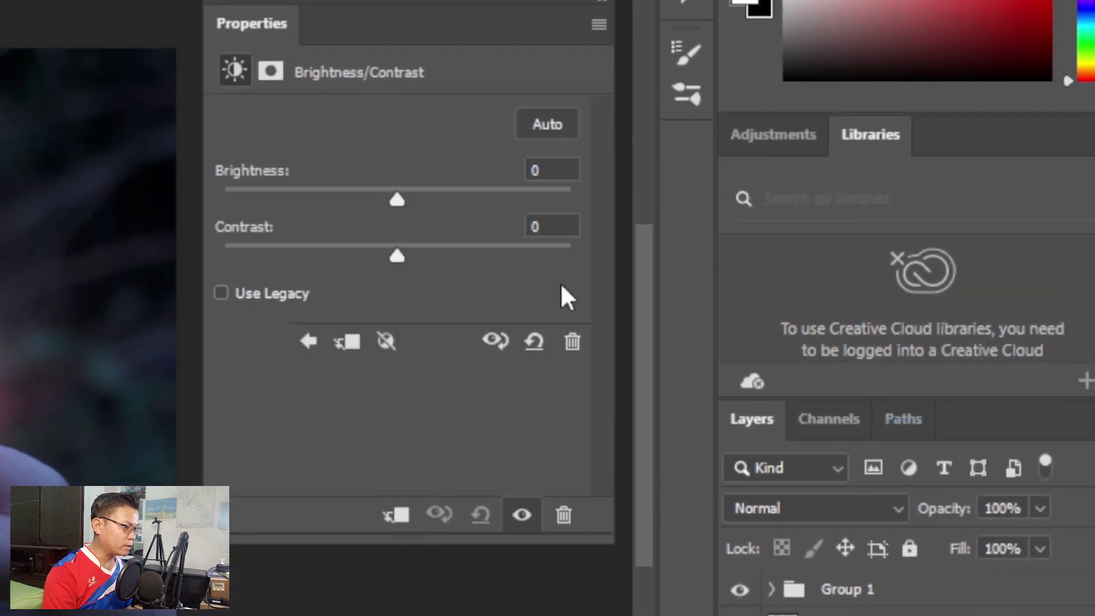
left_click_drag(397, 203, 469, 183)
left_click_drag(396, 255, 323, 254)
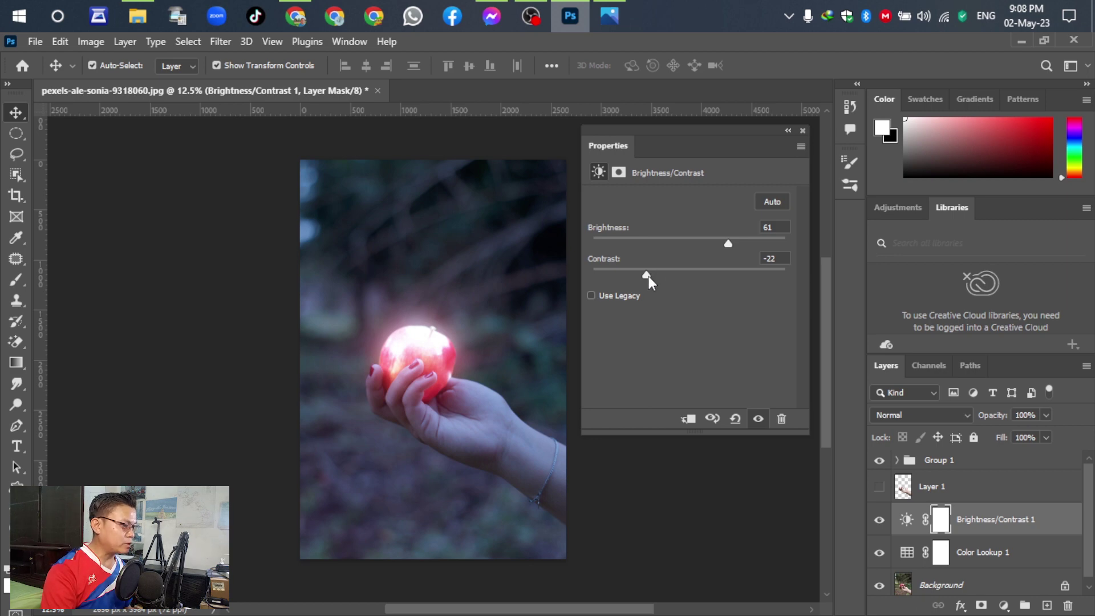
left_click_drag(648, 276, 696, 273)
mouse_move(730, 241)
left_mouse_down()
mouse_move(702, 238)
mouse_move(737, 239)
left_mouse_up()
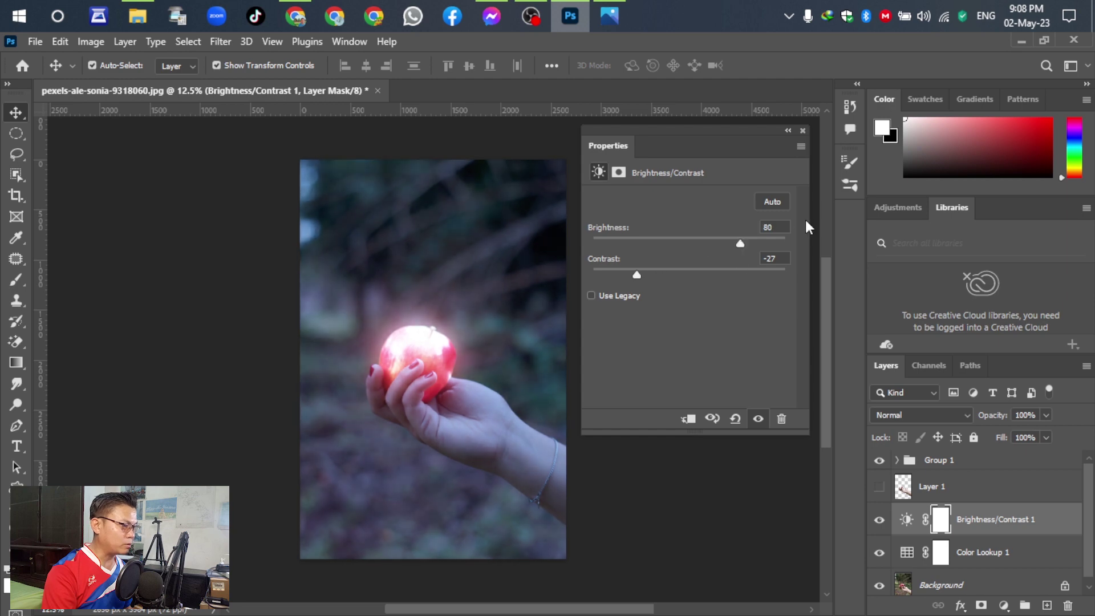
left_click(802, 130)
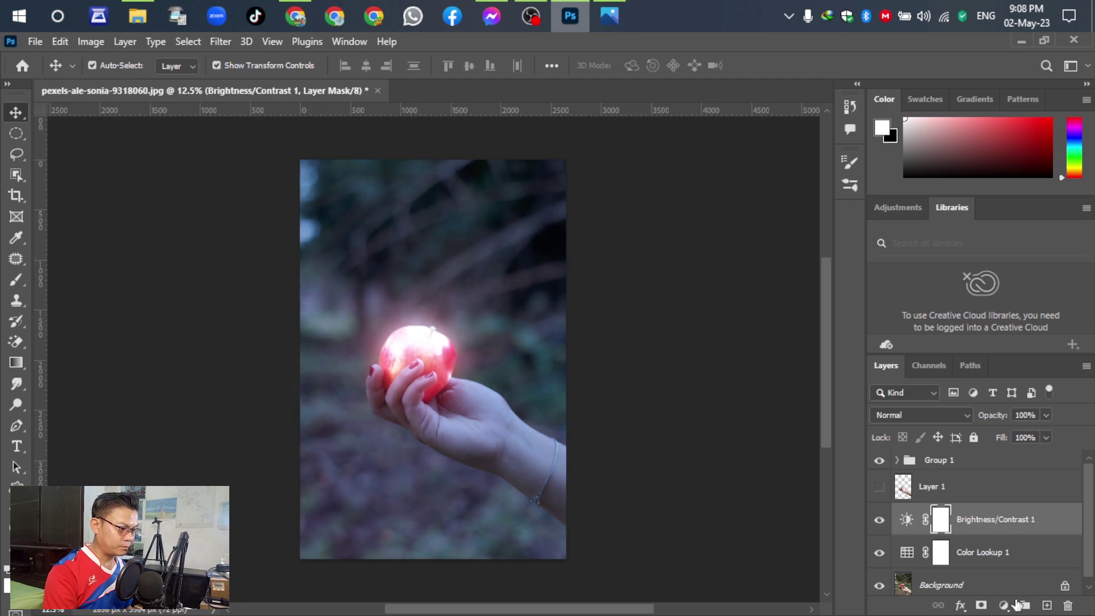
Step: Switch to Photos to examine the before-and-after reference image of the burning apple, and return to Photoshop
left_click(1003, 606)
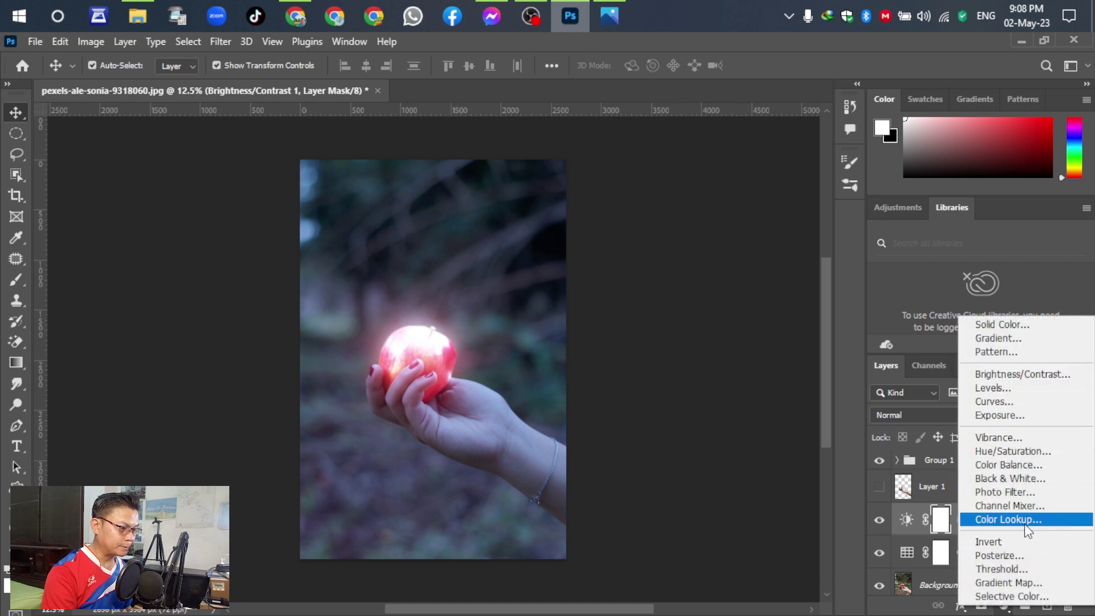
left_click(696, 423)
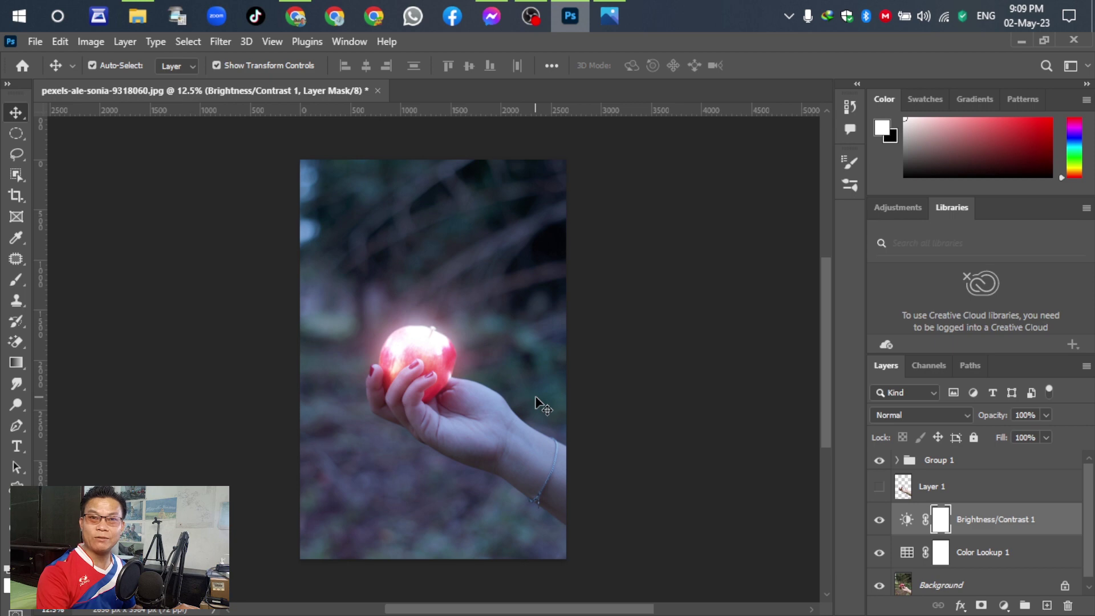
left_click(609, 16)
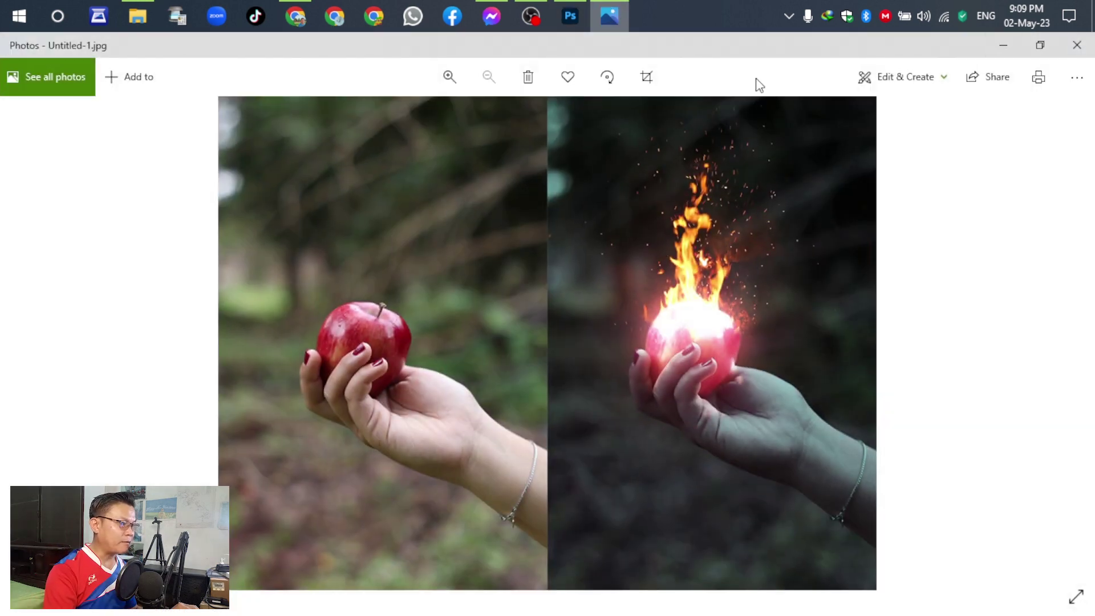
left_click(1006, 49)
Step: Group the Color Lookup and Brightness/Contrast layers and place the group between Group 1 and Layer 1
key("x")
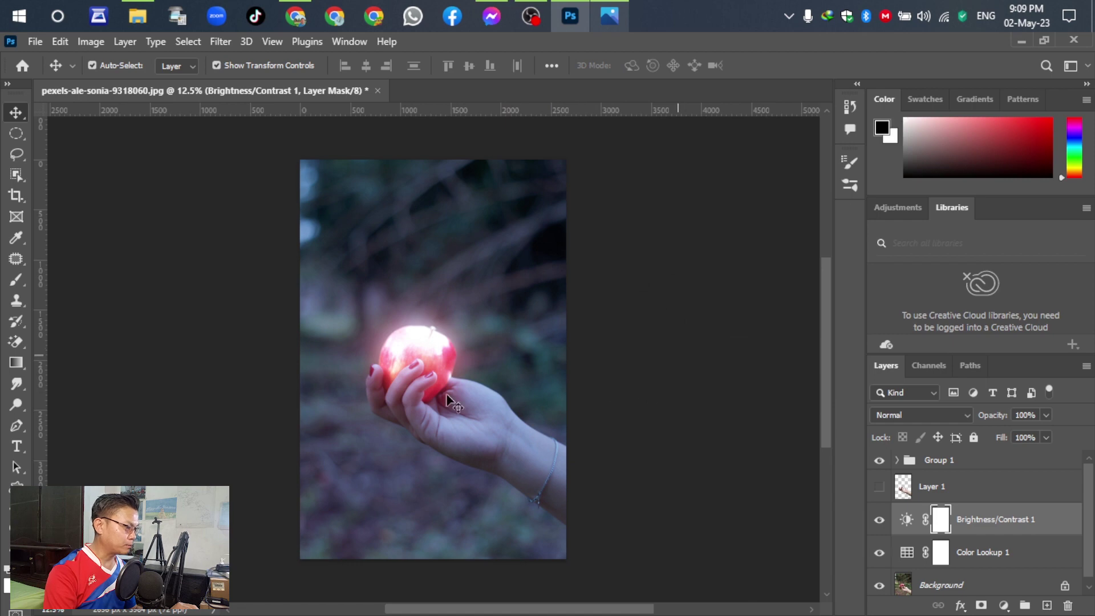
key("ctrl+alt+a")
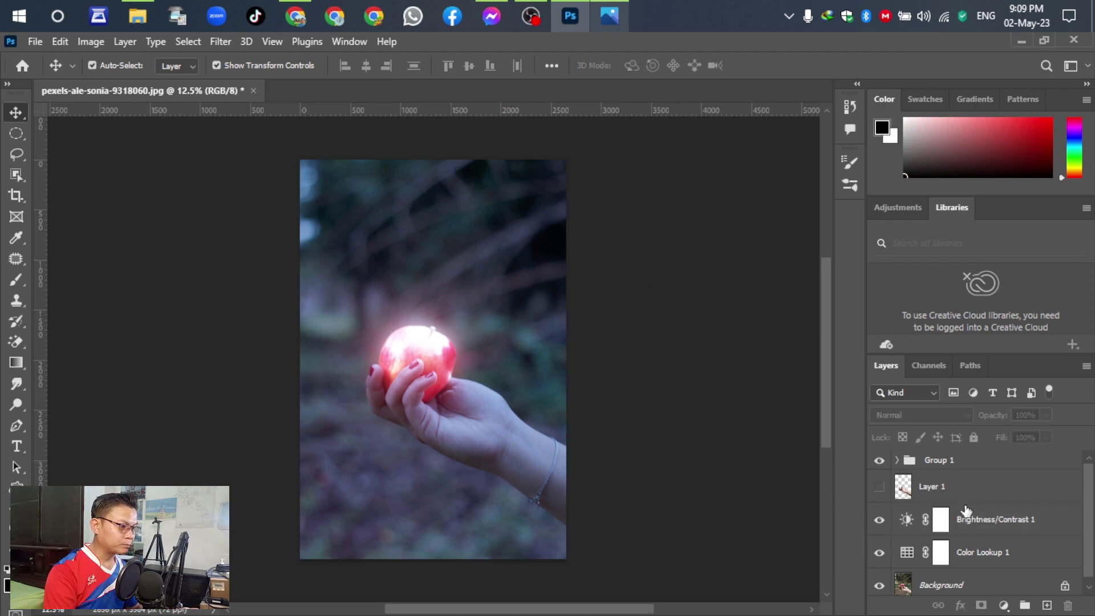
left_click(957, 562)
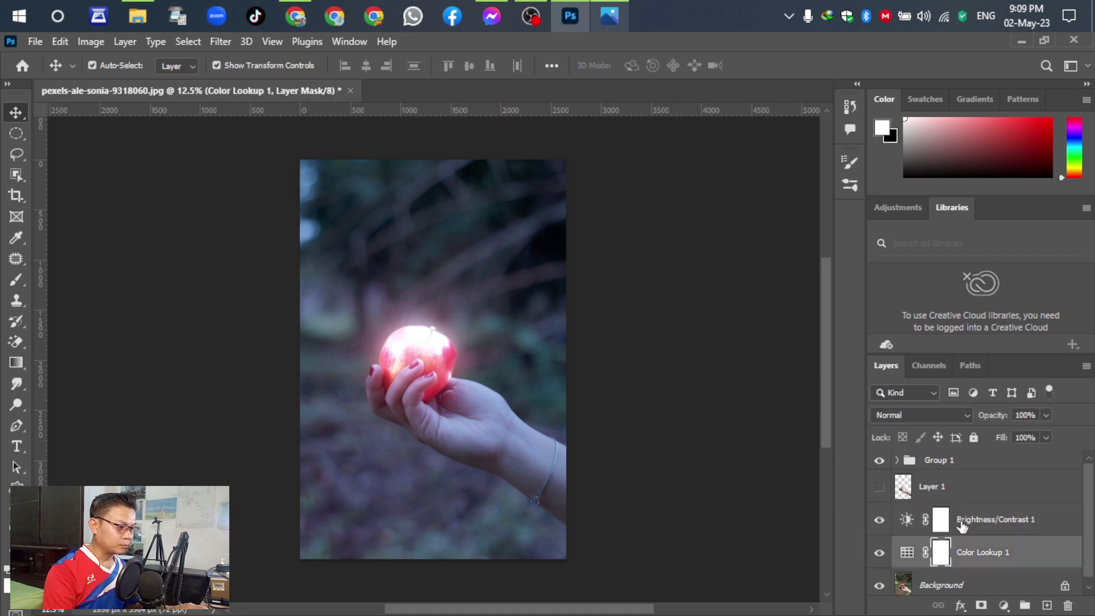
left_click(962, 525, "ctrl")
key("ctrl+g")
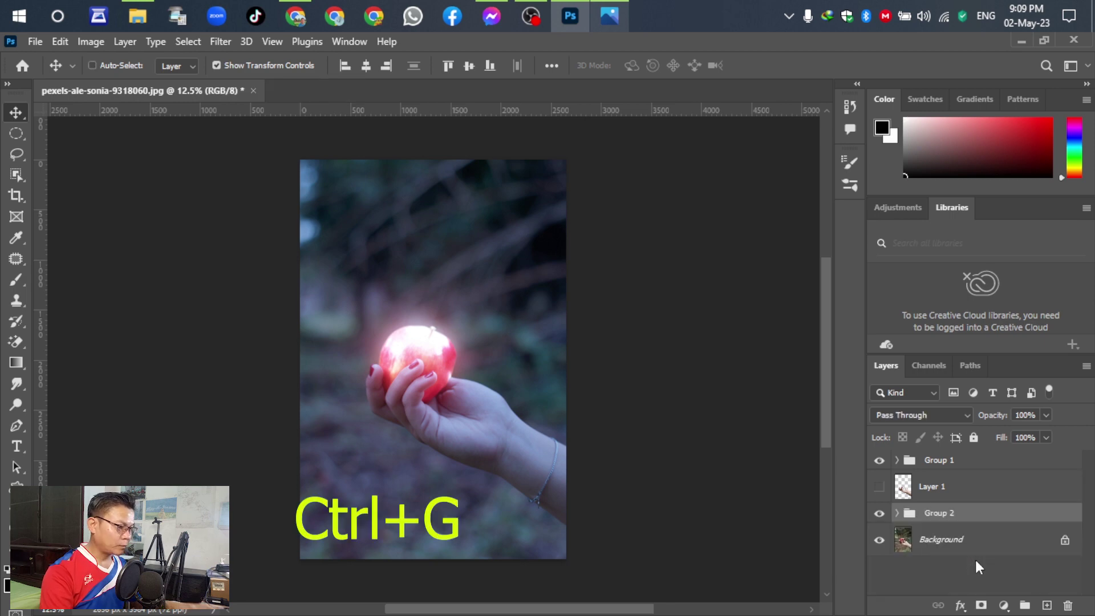
left_click_drag(930, 516, 956, 475)
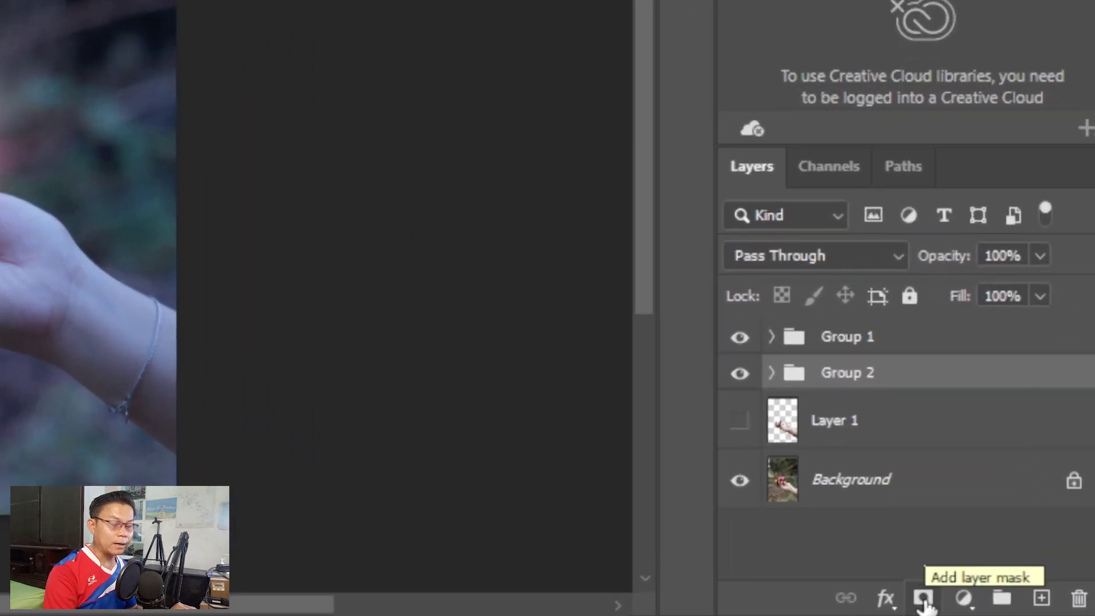
Step: Add a layer mask to Group 2 and load the hand outline of Layer 1 as a selection
left_click(923, 598)
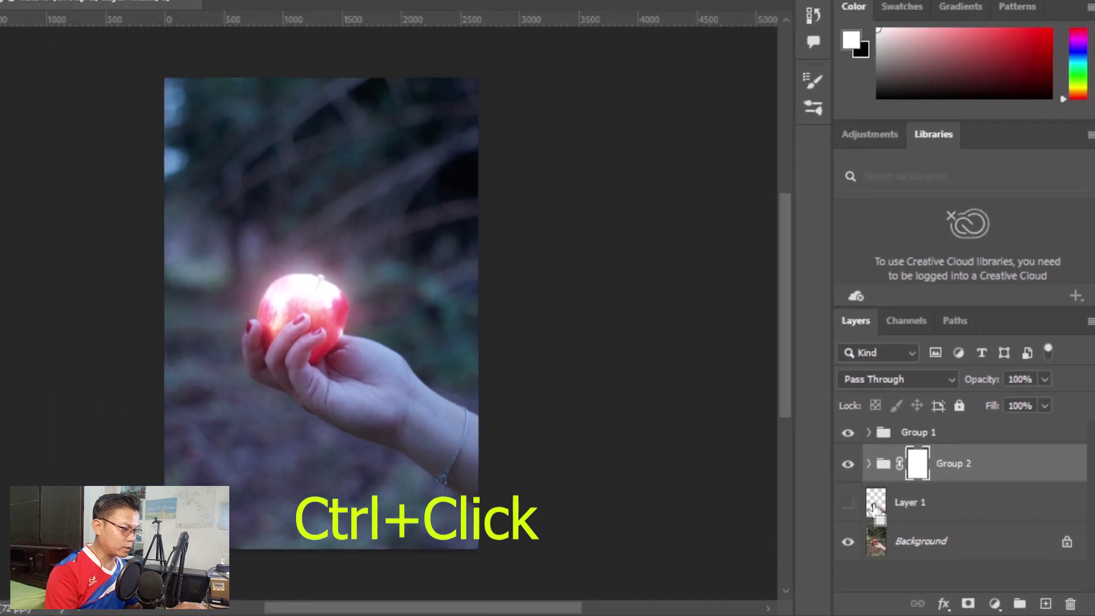
left_click(875, 502, "ctrl")
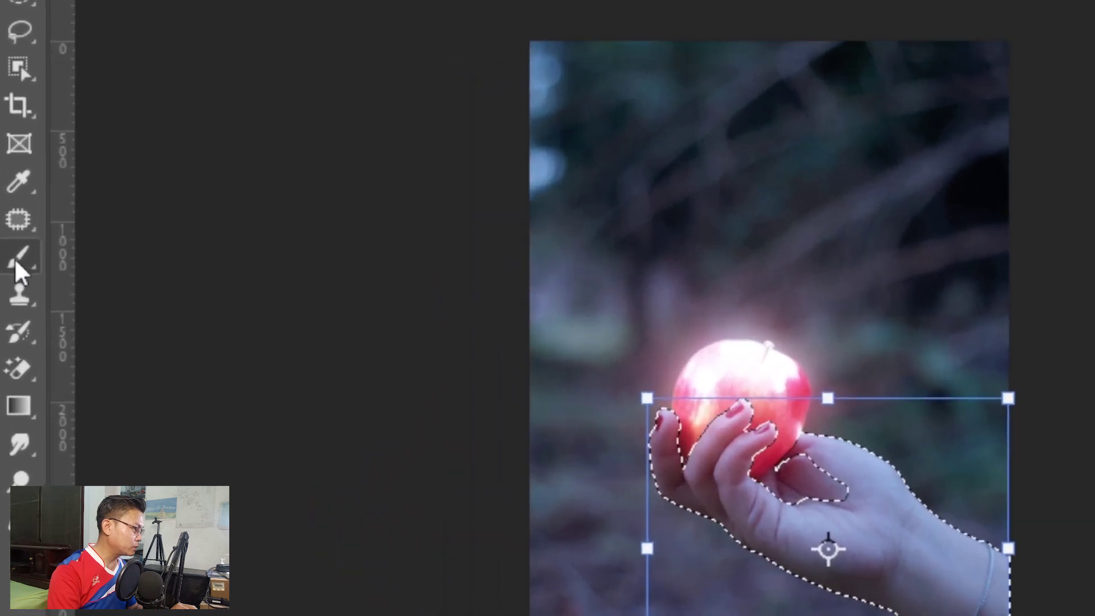
Step: Paint black with the Brush on the Group 2 mask along the outermost finger's edge facing the apple
left_click(15, 257)
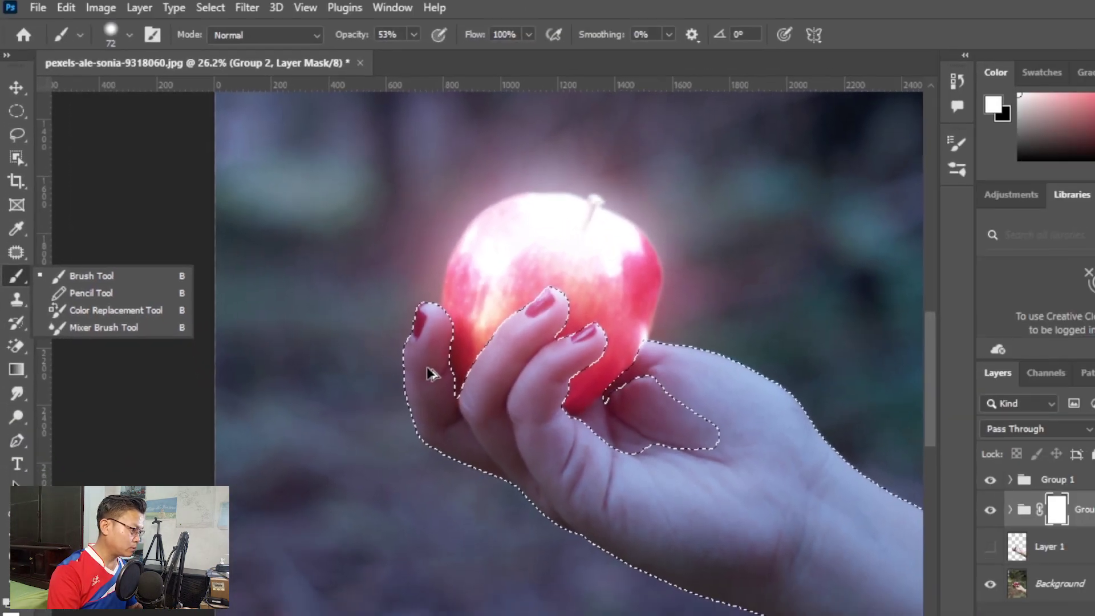
scroll(432, 373, "up", 5)
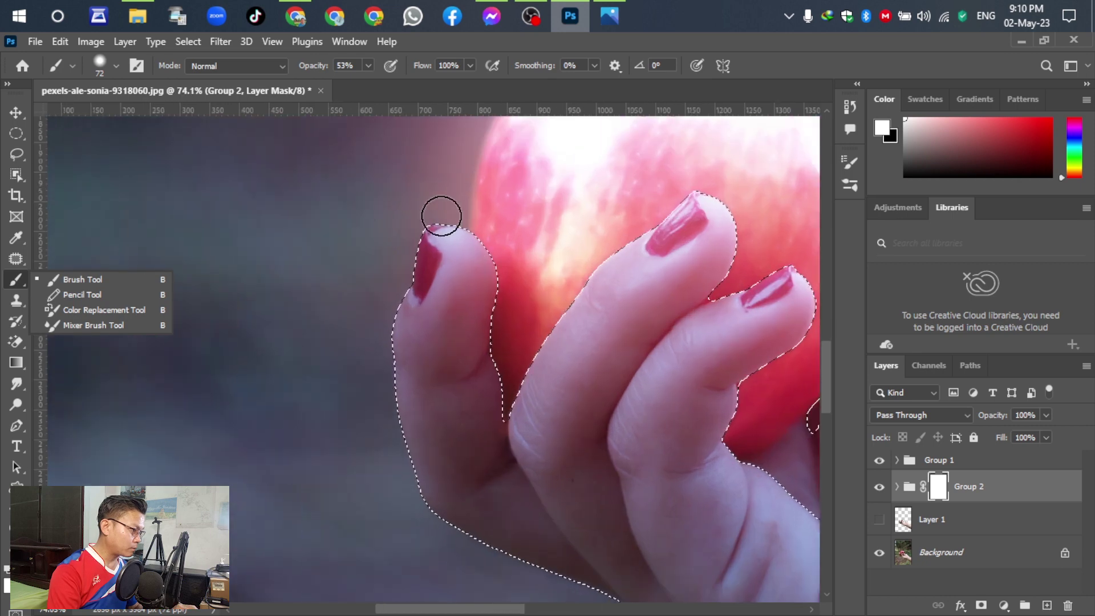
left_click(441, 215)
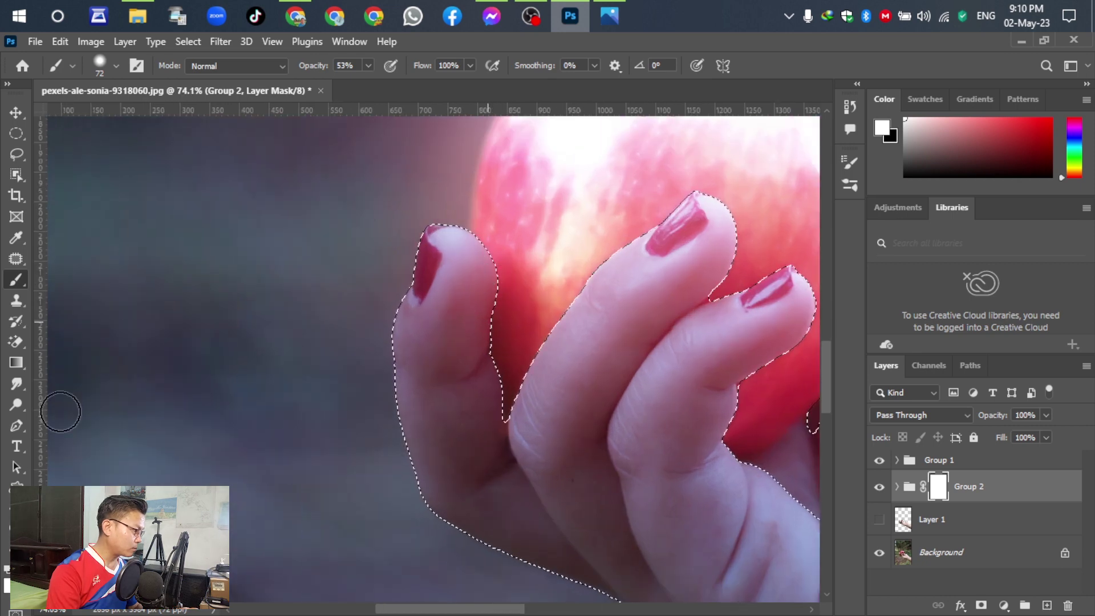
scroll(60, 412, "down", 1)
key("x")
mouse_move(458, 220)
left_mouse_down()
mouse_move(482, 249)
mouse_move(506, 405)
left_mouse_up()
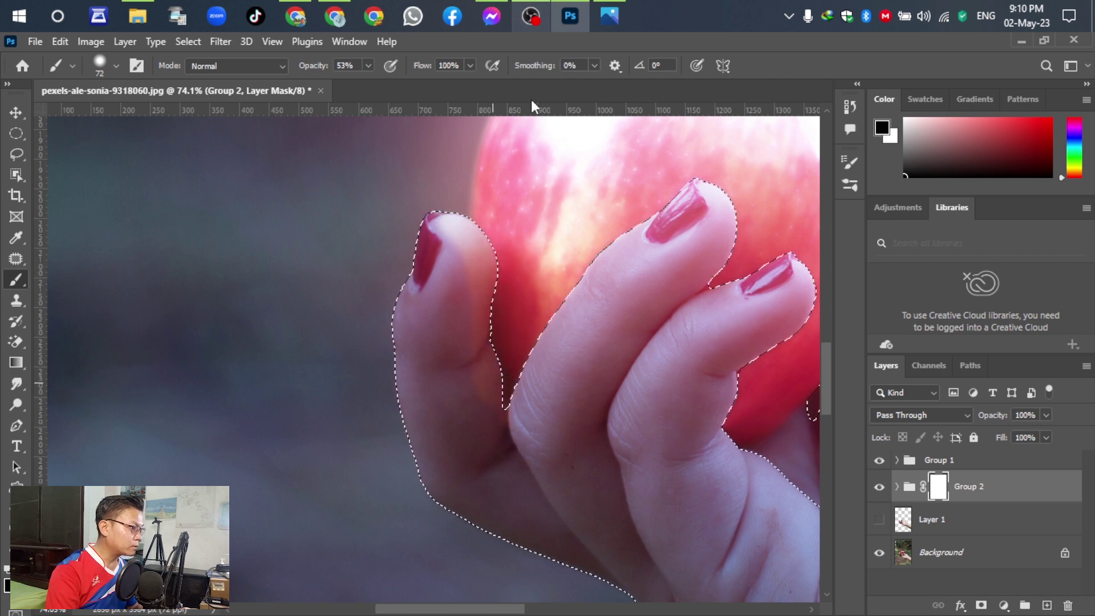
Step: Lower the brush flow to 6%
left_click(469, 65)
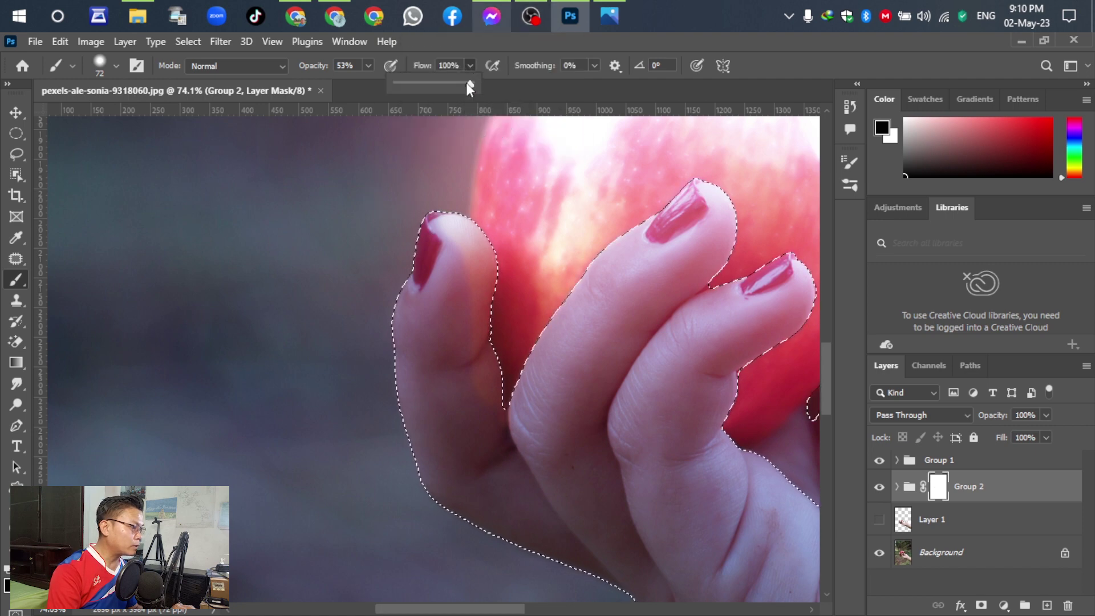
left_click_drag(469, 85, 447, 93)
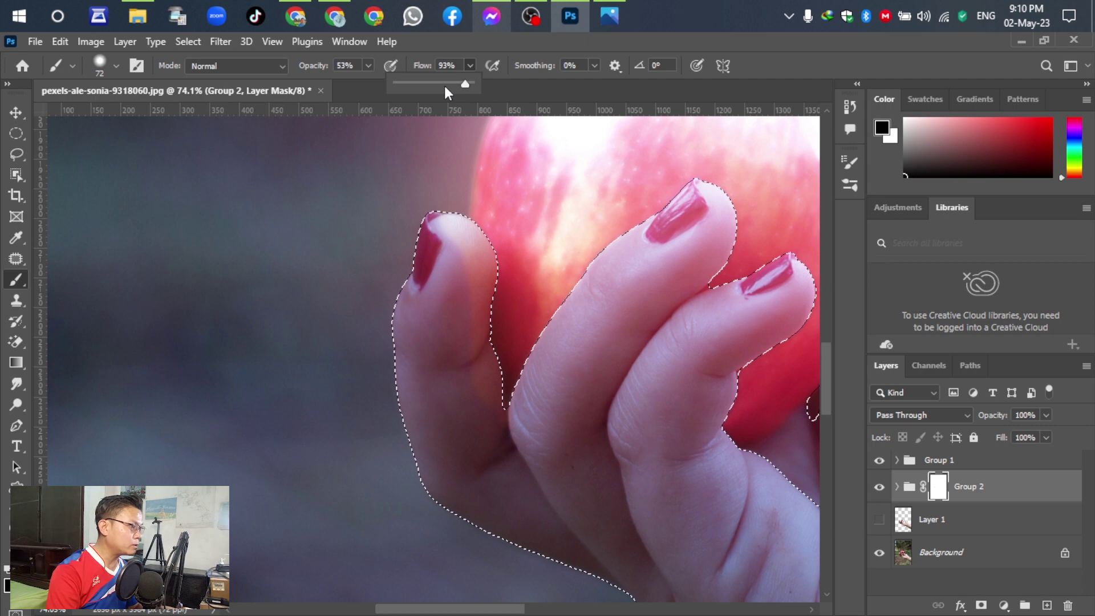
left_click_drag(465, 83, 401, 84)
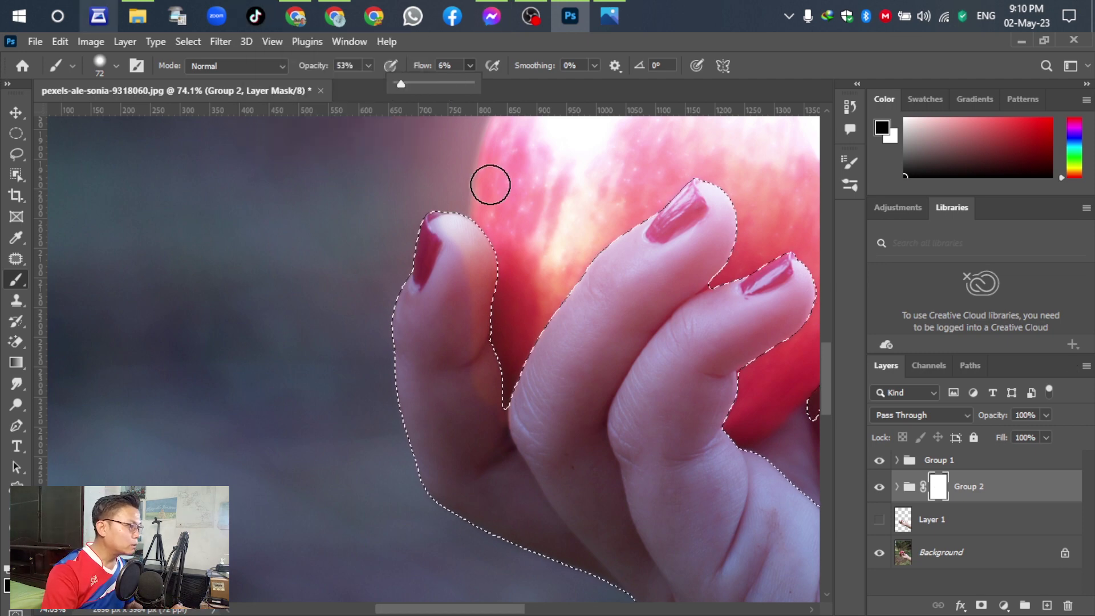
Step: Set the brush flow to 25% and paint black on the Group 2 mask over the finger edges and palm areas facing the apple
left_click_drag(403, 83, 437, 84)
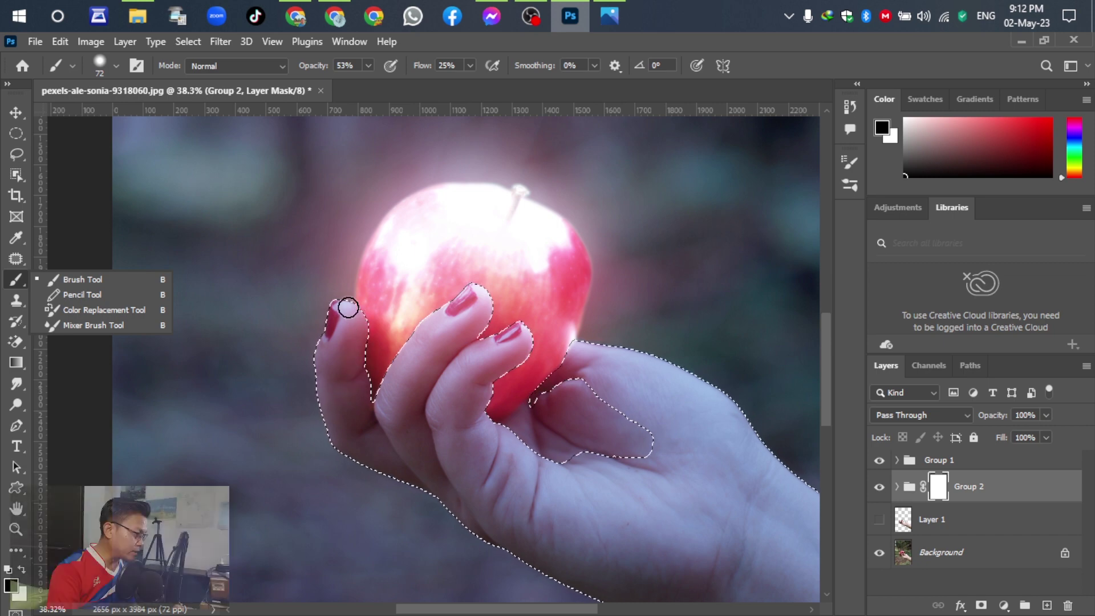
left_click(342, 307)
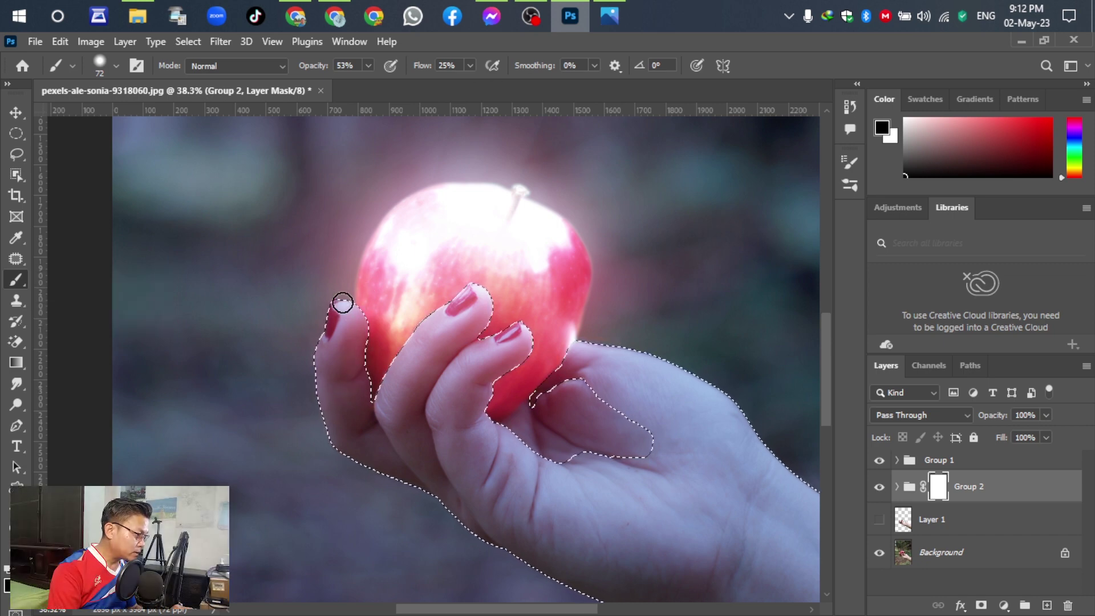
mouse_move(359, 315)
left_mouse_down()
mouse_move(367, 414)
mouse_move(392, 359)
left_mouse_up()
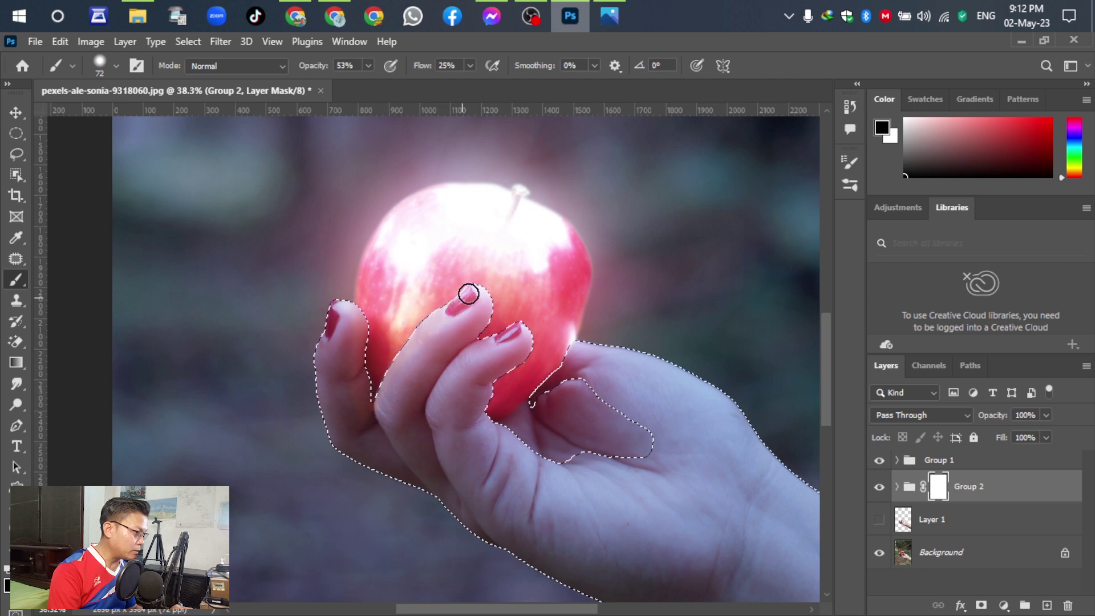
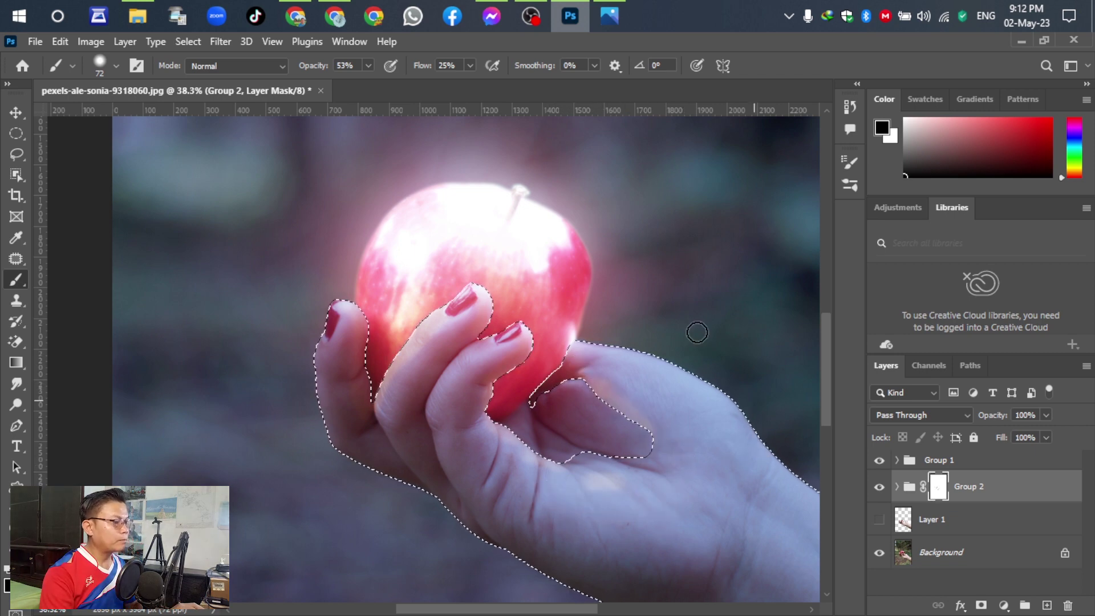
Step: Deselect the hand outline and compare the edit with the before-and-after reference Untitled-1.jpg in Photos, returning to Photoshop
left_click(16, 113)
left_click(357, 370)
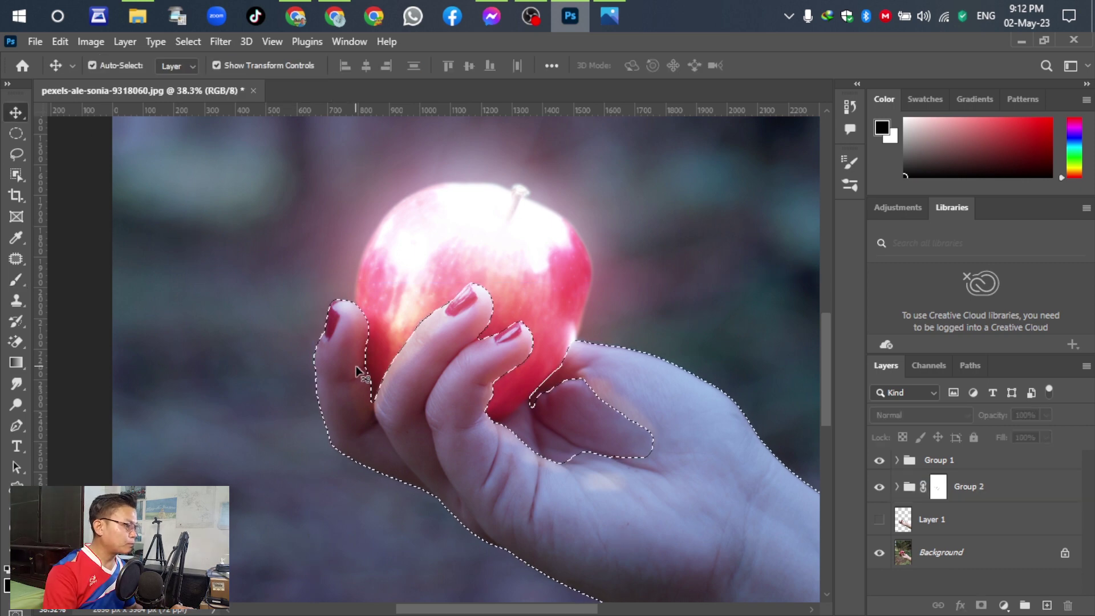
key("ctrl+d")
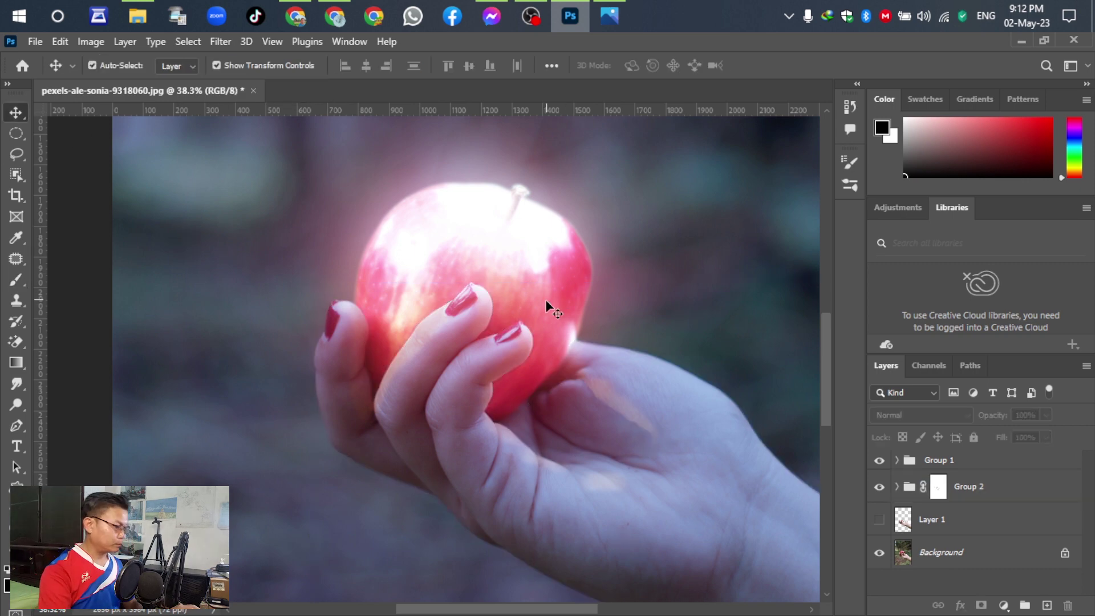
scroll(298, 305, "down", 5)
scroll(455, 264, "up", 4)
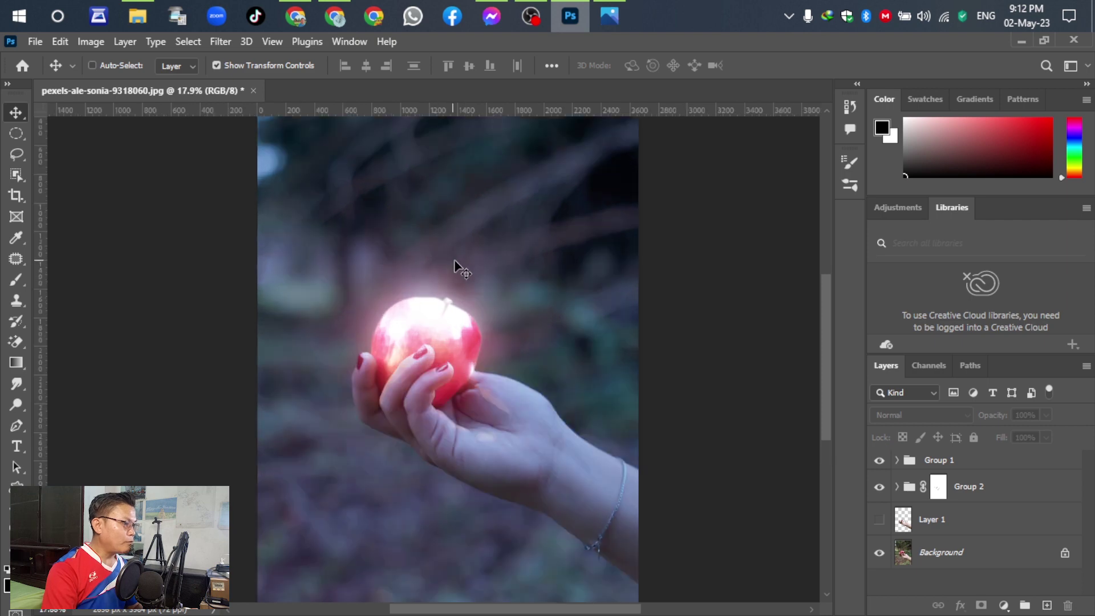
left_click(607, 5)
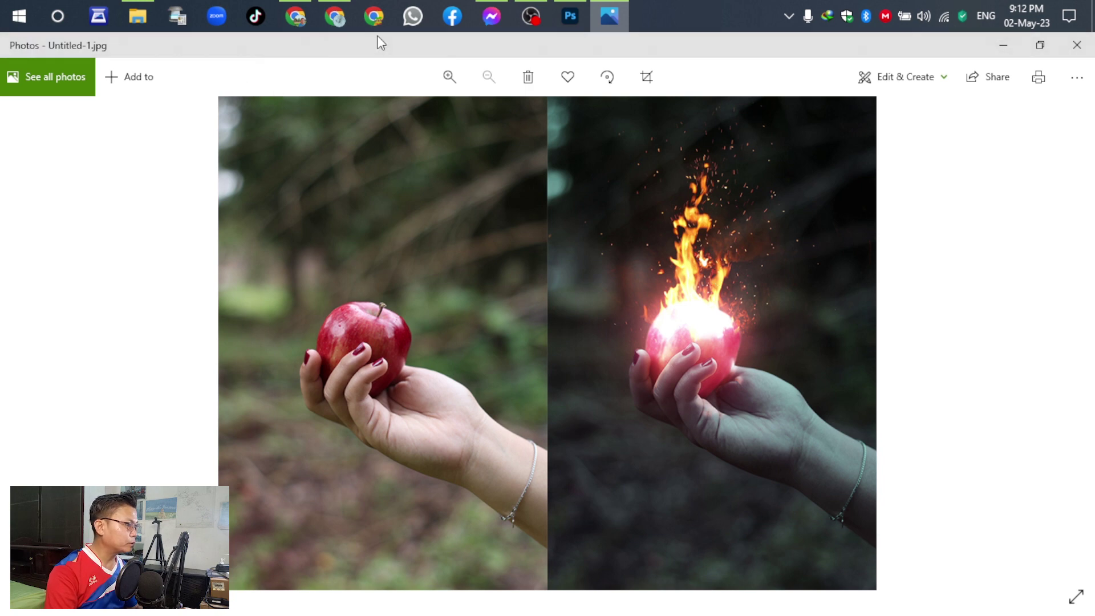
left_click(562, 22)
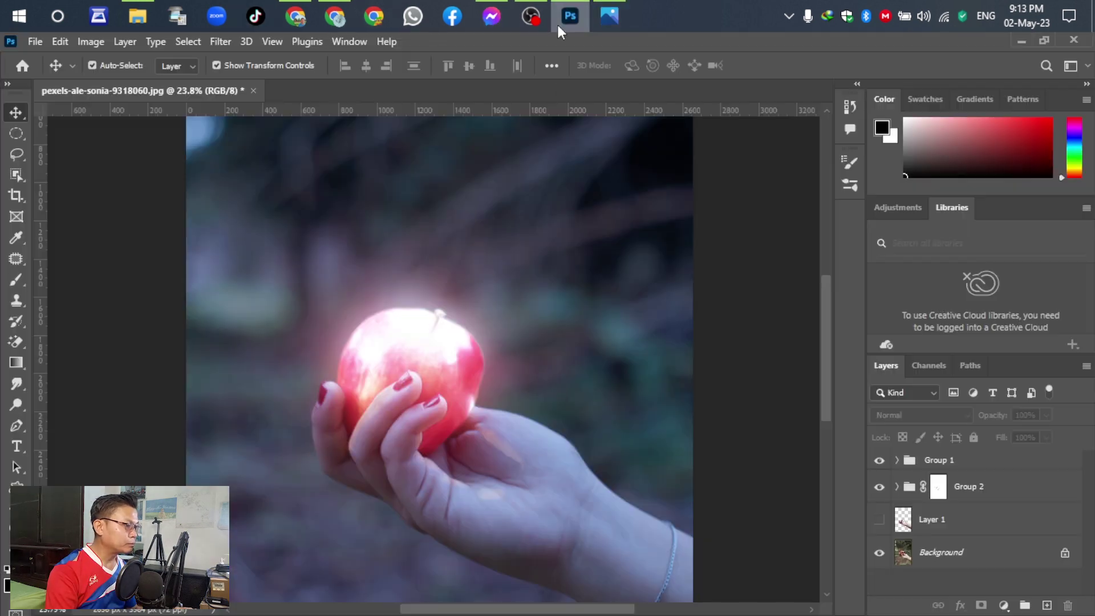
Step: Open the fire image pexels-miriam-espacio-110867.jpg from the OBS Studio Data folder
left_click(34, 41)
key("Escape")
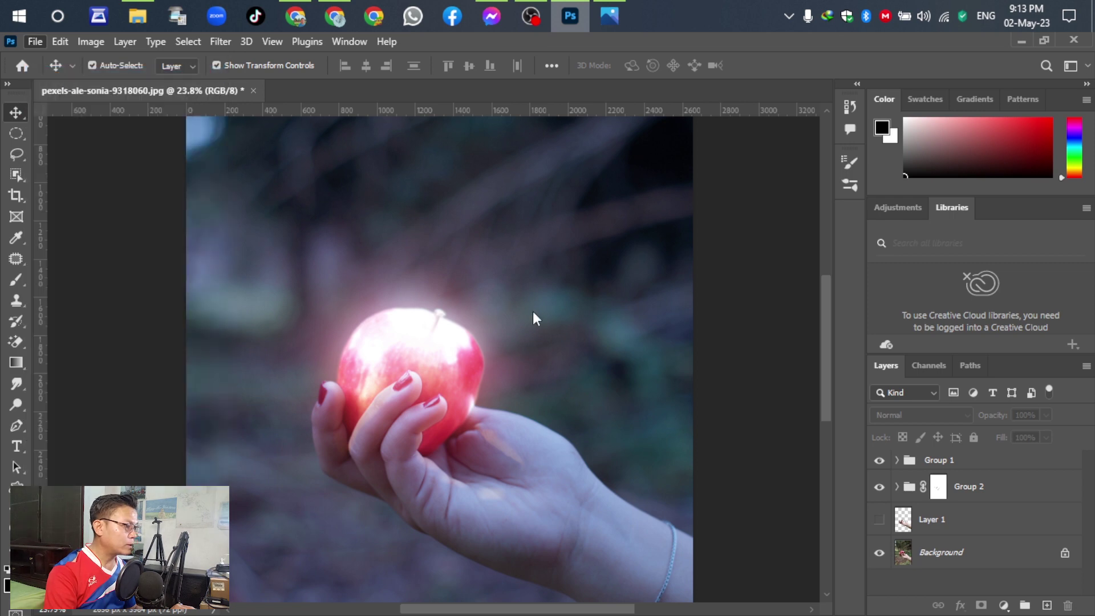
key("ctrl+o")
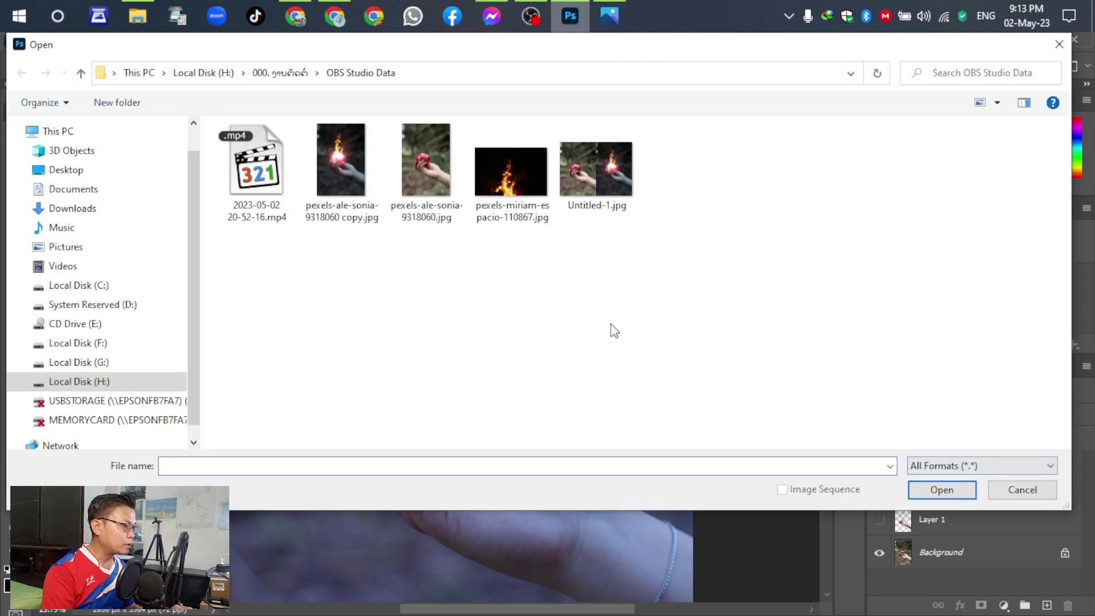
left_click(501, 165)
left_click(941, 489)
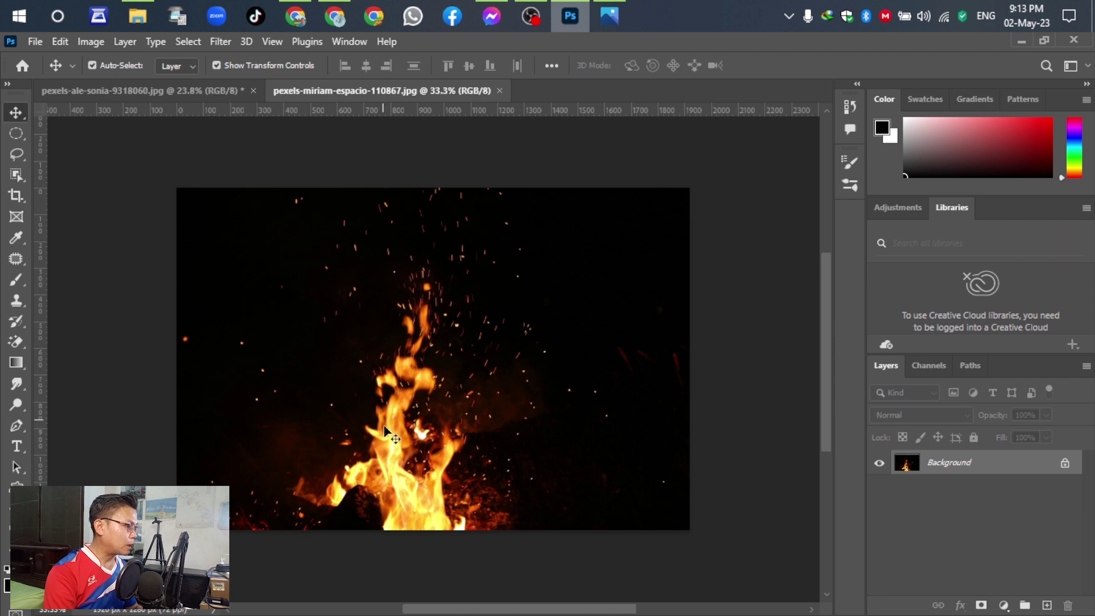
Step: Bring the fire image into the apple document as a top layer, scale it to about 132% and place it over the apple
left_click_drag(394, 462, 148, 98)
left_click_drag(436, 395, 426, 342)
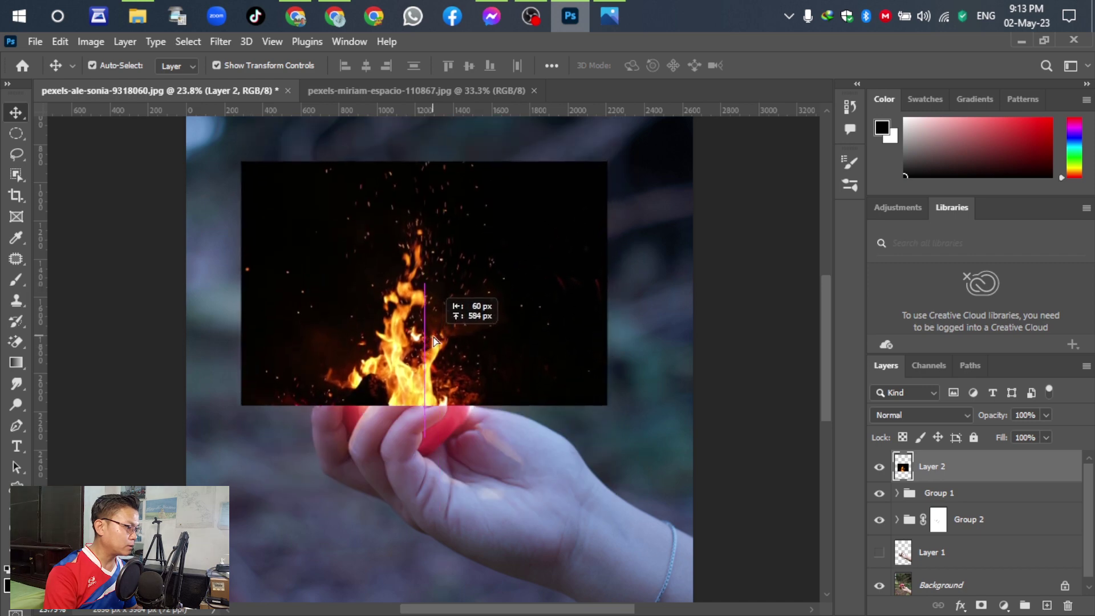
scroll(409, 481, "down", 2)
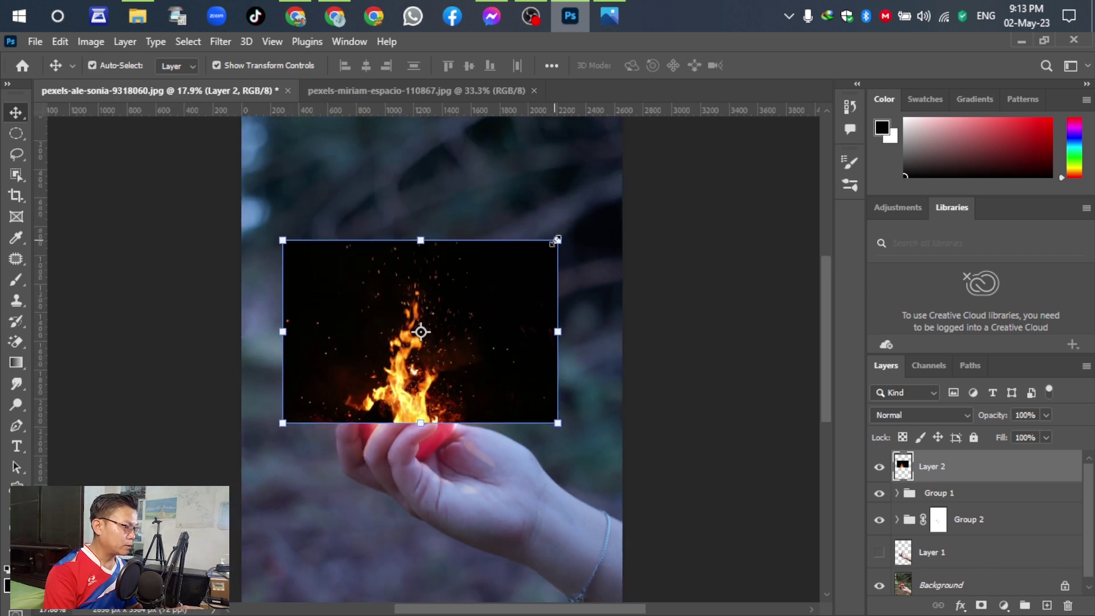
left_click_drag(591, 188, 627, 143)
left_click_drag(458, 366, 418, 365)
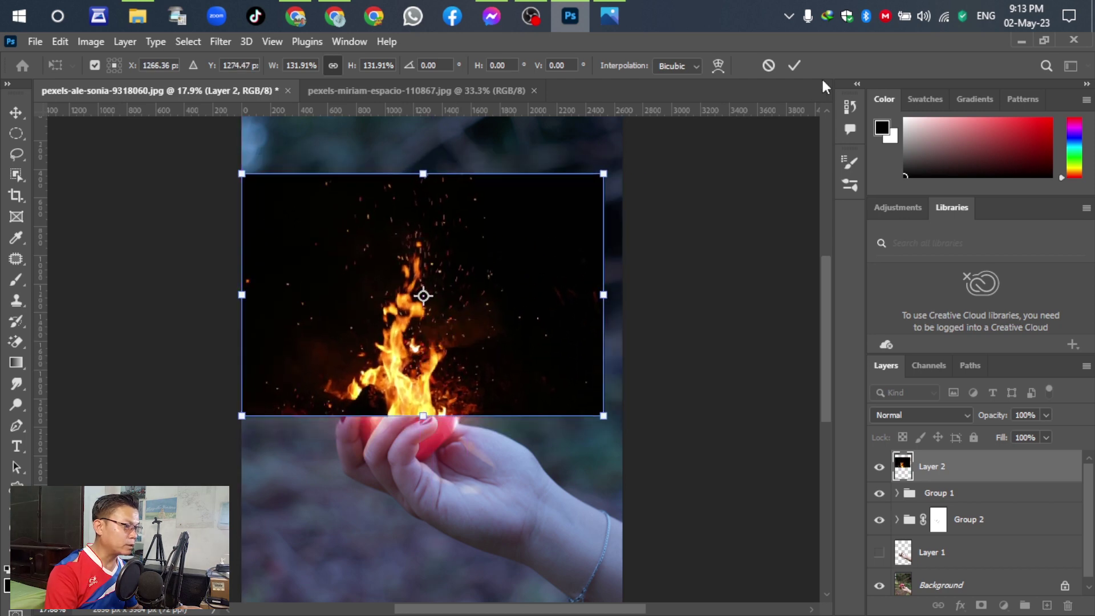
left_click(795, 67)
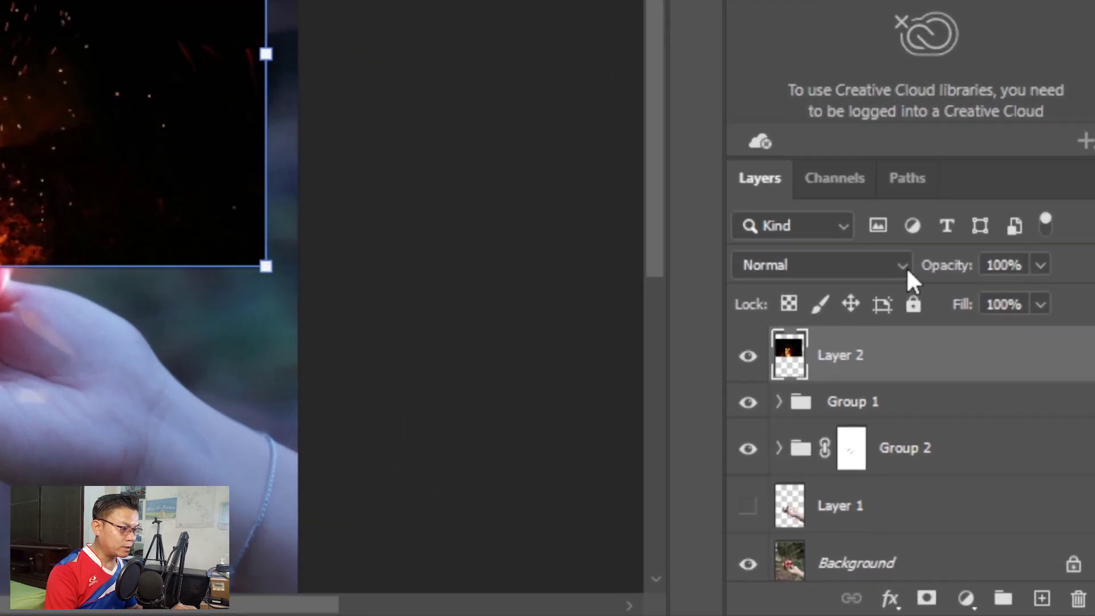
Step: Set the fire layer's blend mode to Linear Dodge (Add) and move the flames slightly up onto the apple
left_click(907, 272)
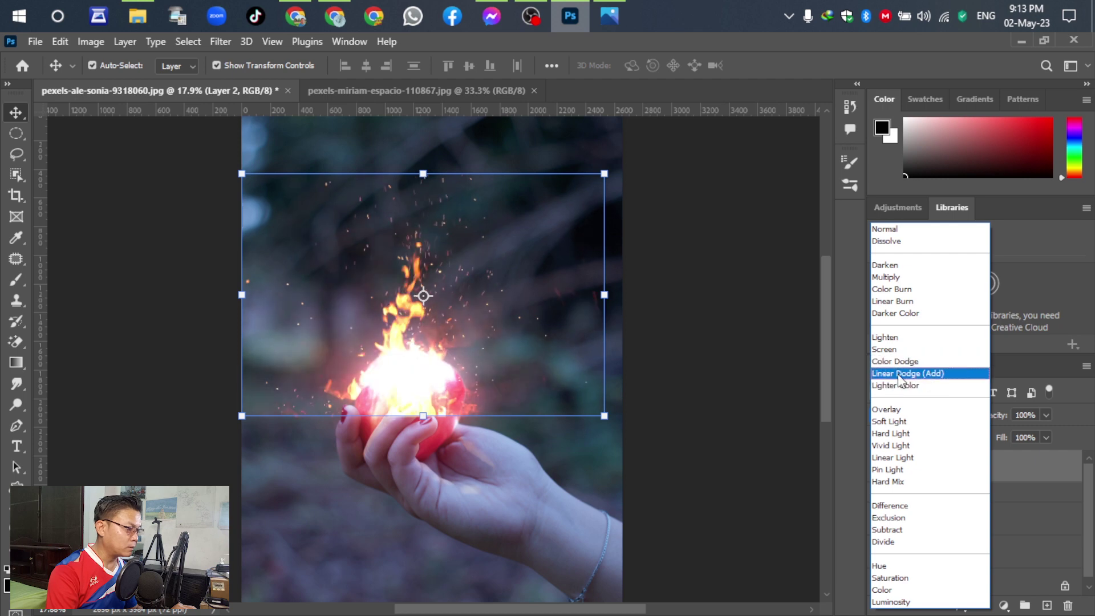
left_click(898, 374)
left_click_drag(404, 394, 403, 390)
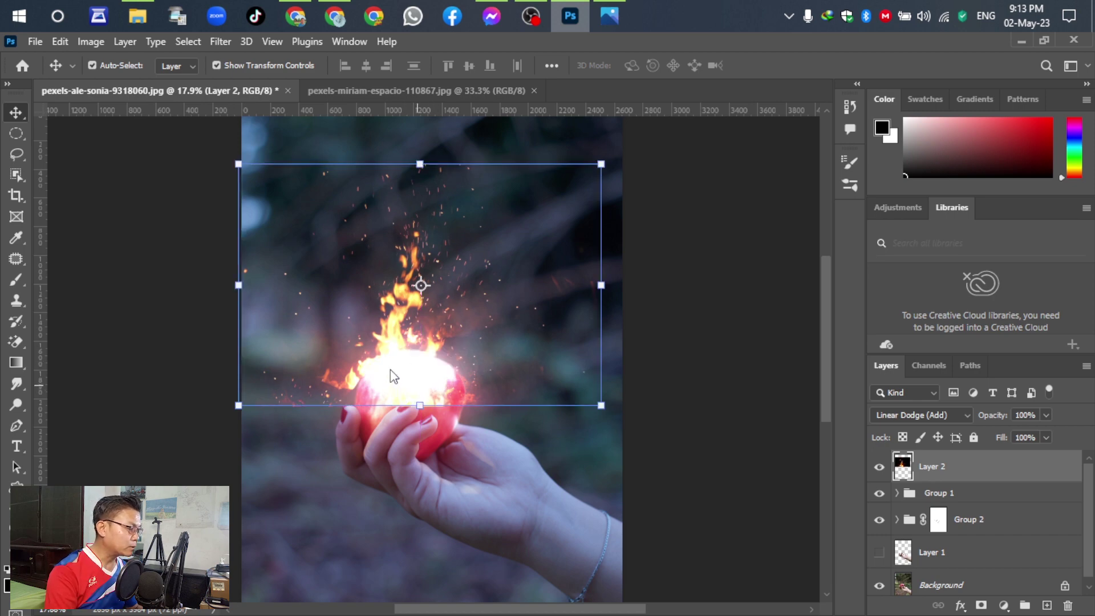
Step: Enlarge the fire layer proportionally to about 114%, keeping its base on the apple
right_click(419, 386)
left_click(430, 317)
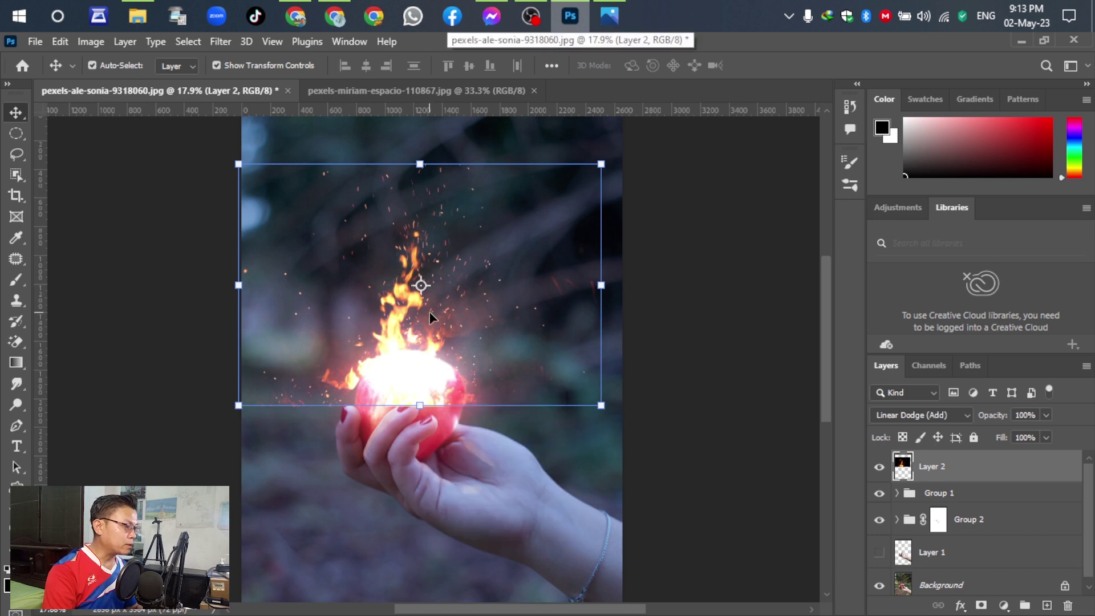
left_click_drag(418, 164, 421, 127)
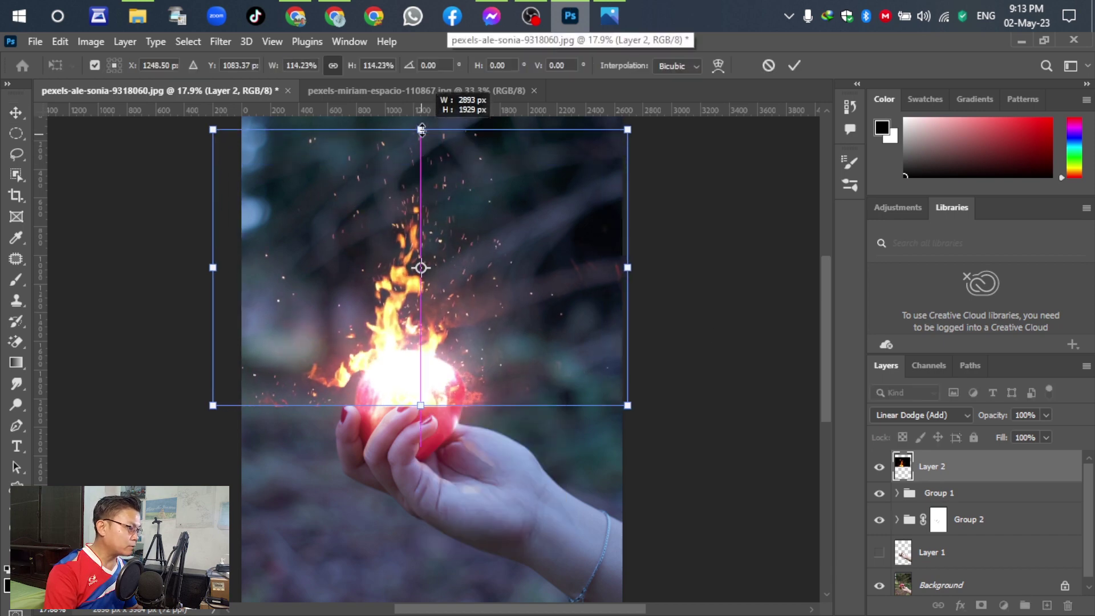
mouse_move(391, 359)
left_mouse_down()
mouse_move(402, 363)
mouse_move(394, 368)
left_mouse_up()
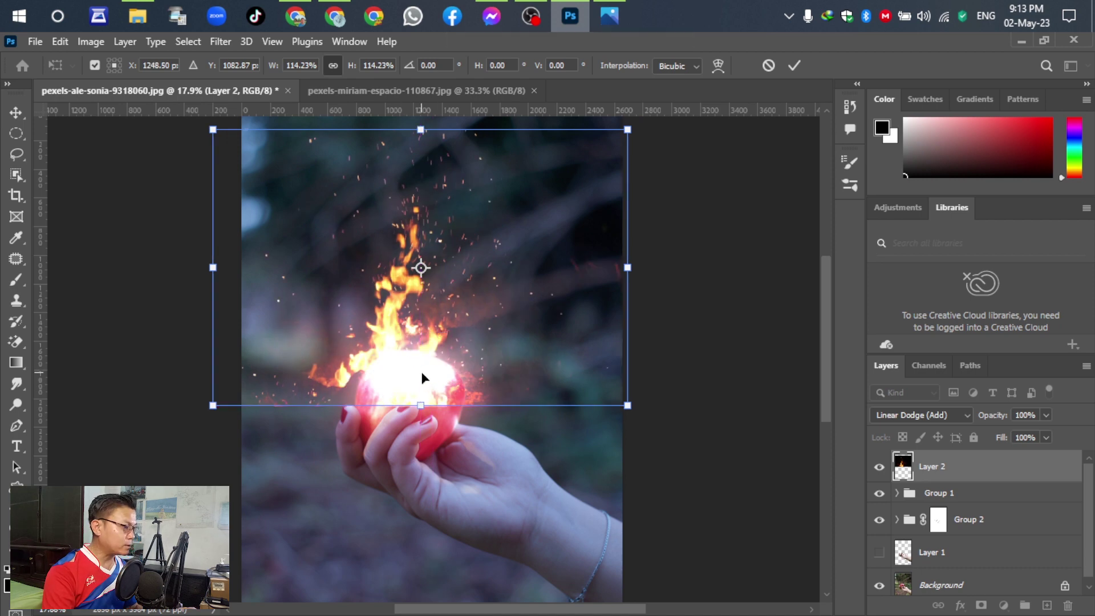
Step: Warp the fire layer by pulling both lower corners inward so the flames curve around the apple
right_click(422, 371)
left_click(479, 142)
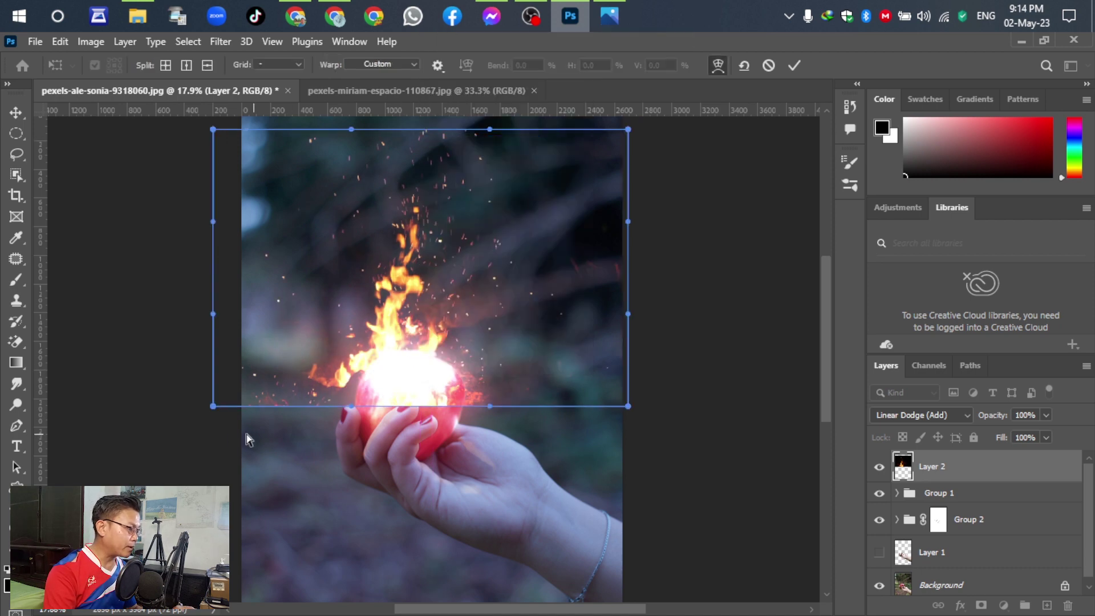
left_click_drag(249, 368, 309, 401)
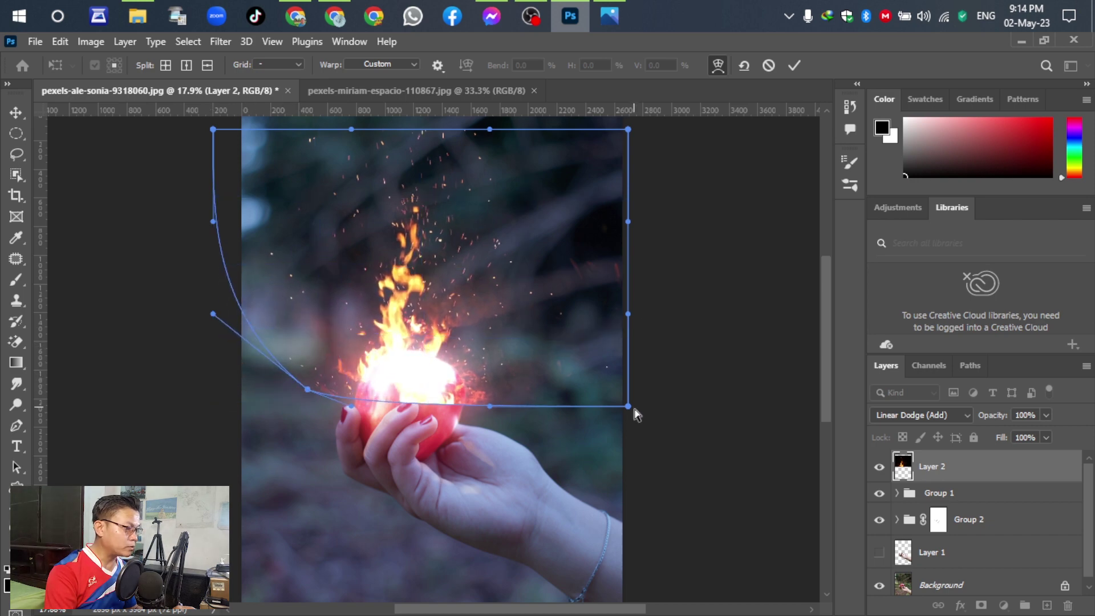
left_click_drag(629, 408, 572, 374)
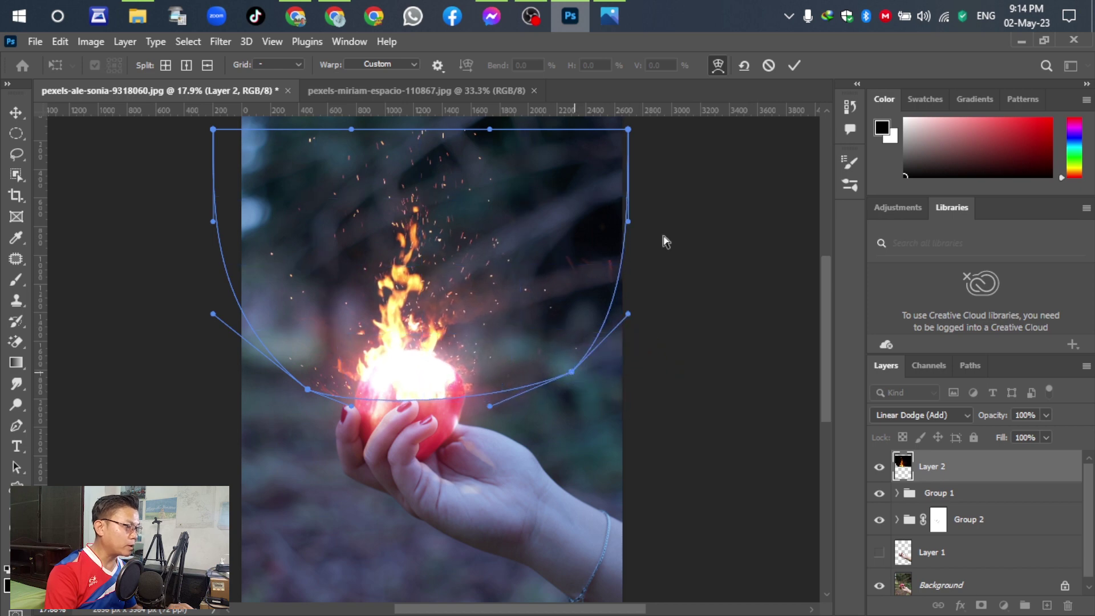
left_click(795, 65)
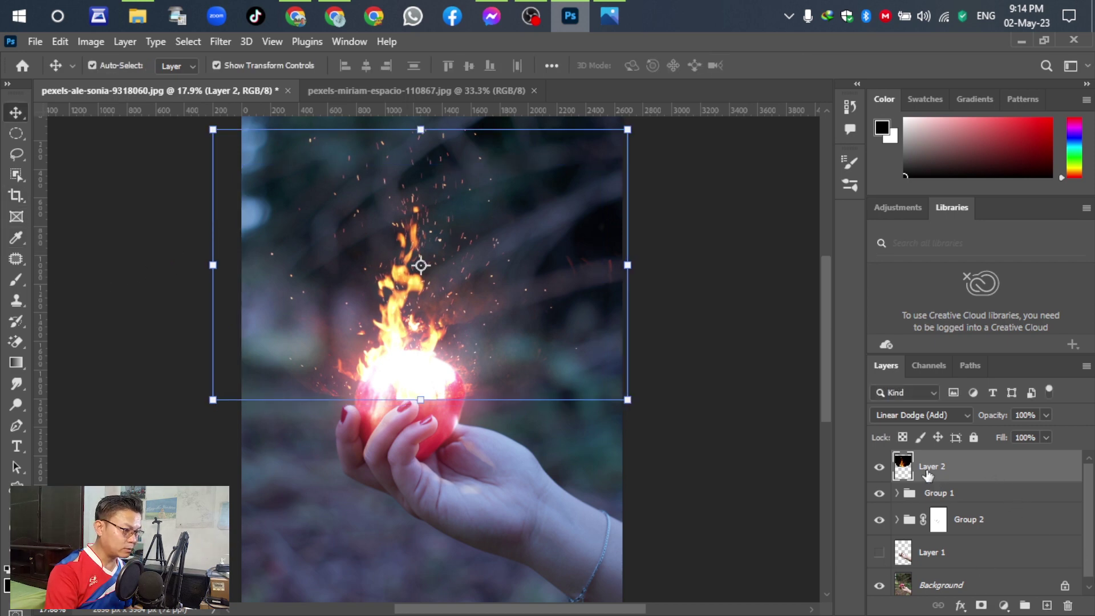
Step: Add a layer mask to Layer 2 and paint black along the fire's lower edge, enlarging the soft brush to 152 px
left_click(981, 607)
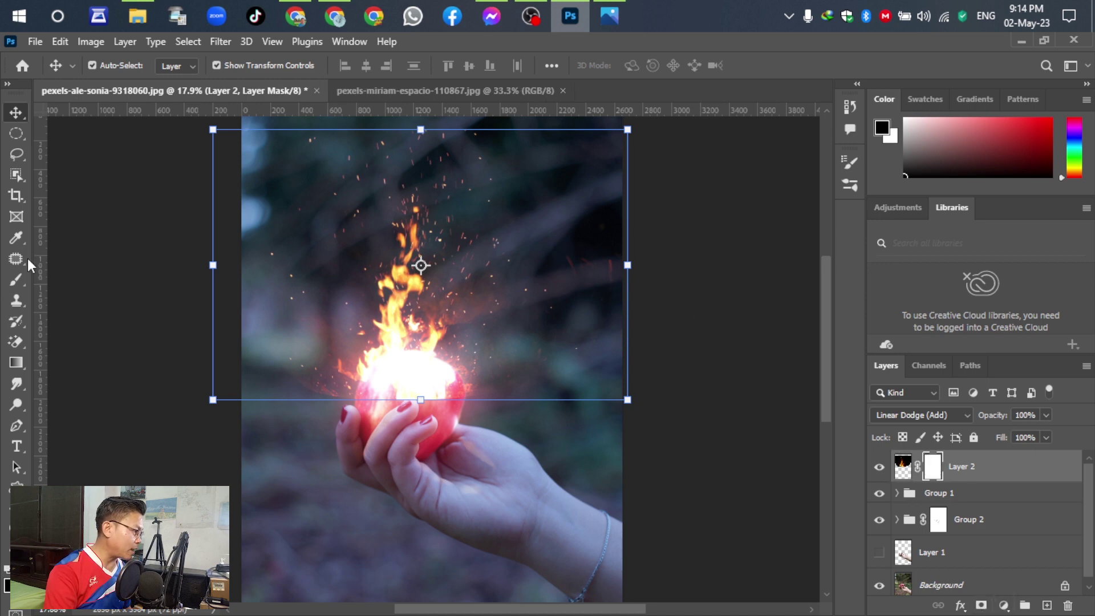
left_click(16, 279)
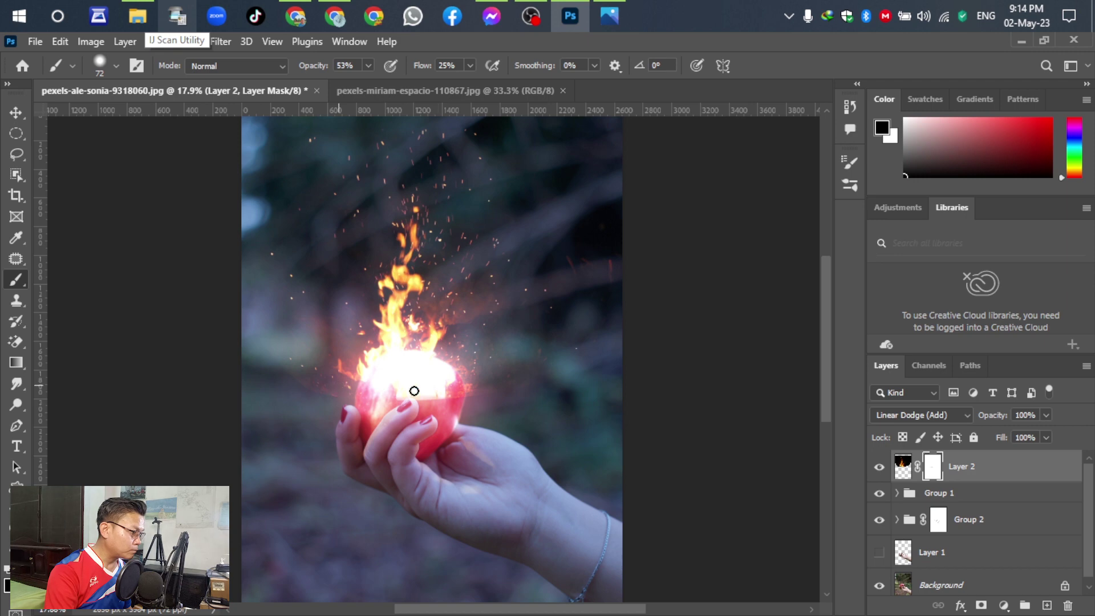
right_click(493, 388)
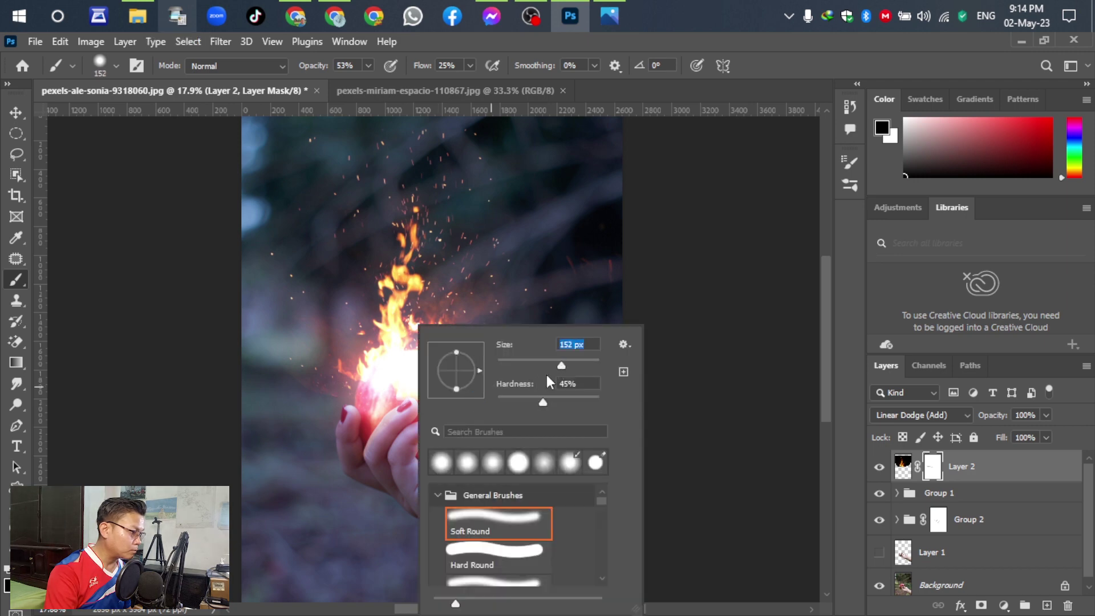
key("Return")
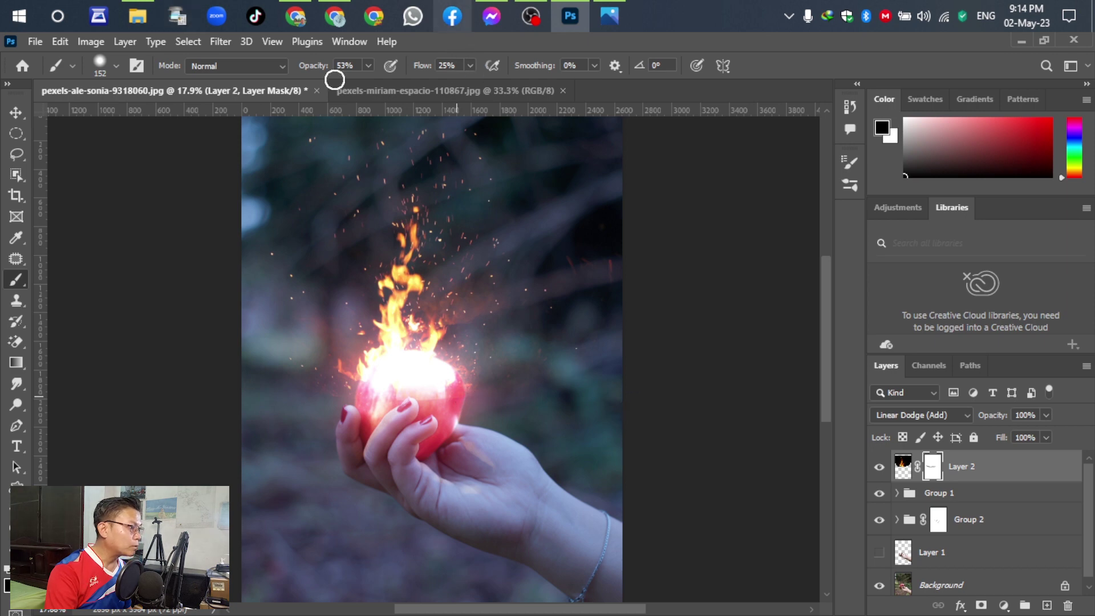
key("ctrl+minus")
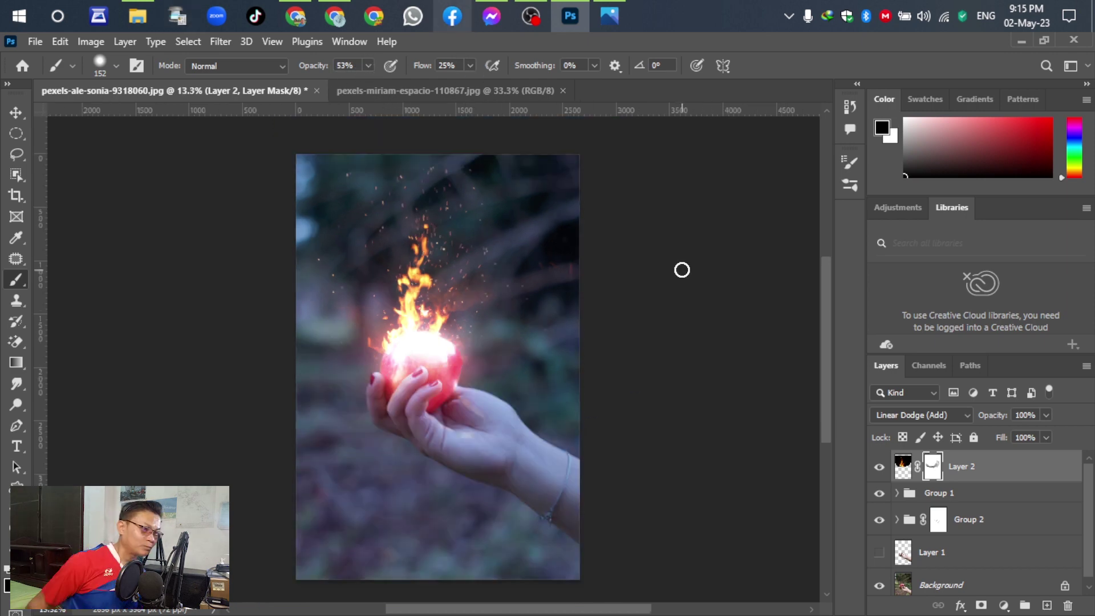